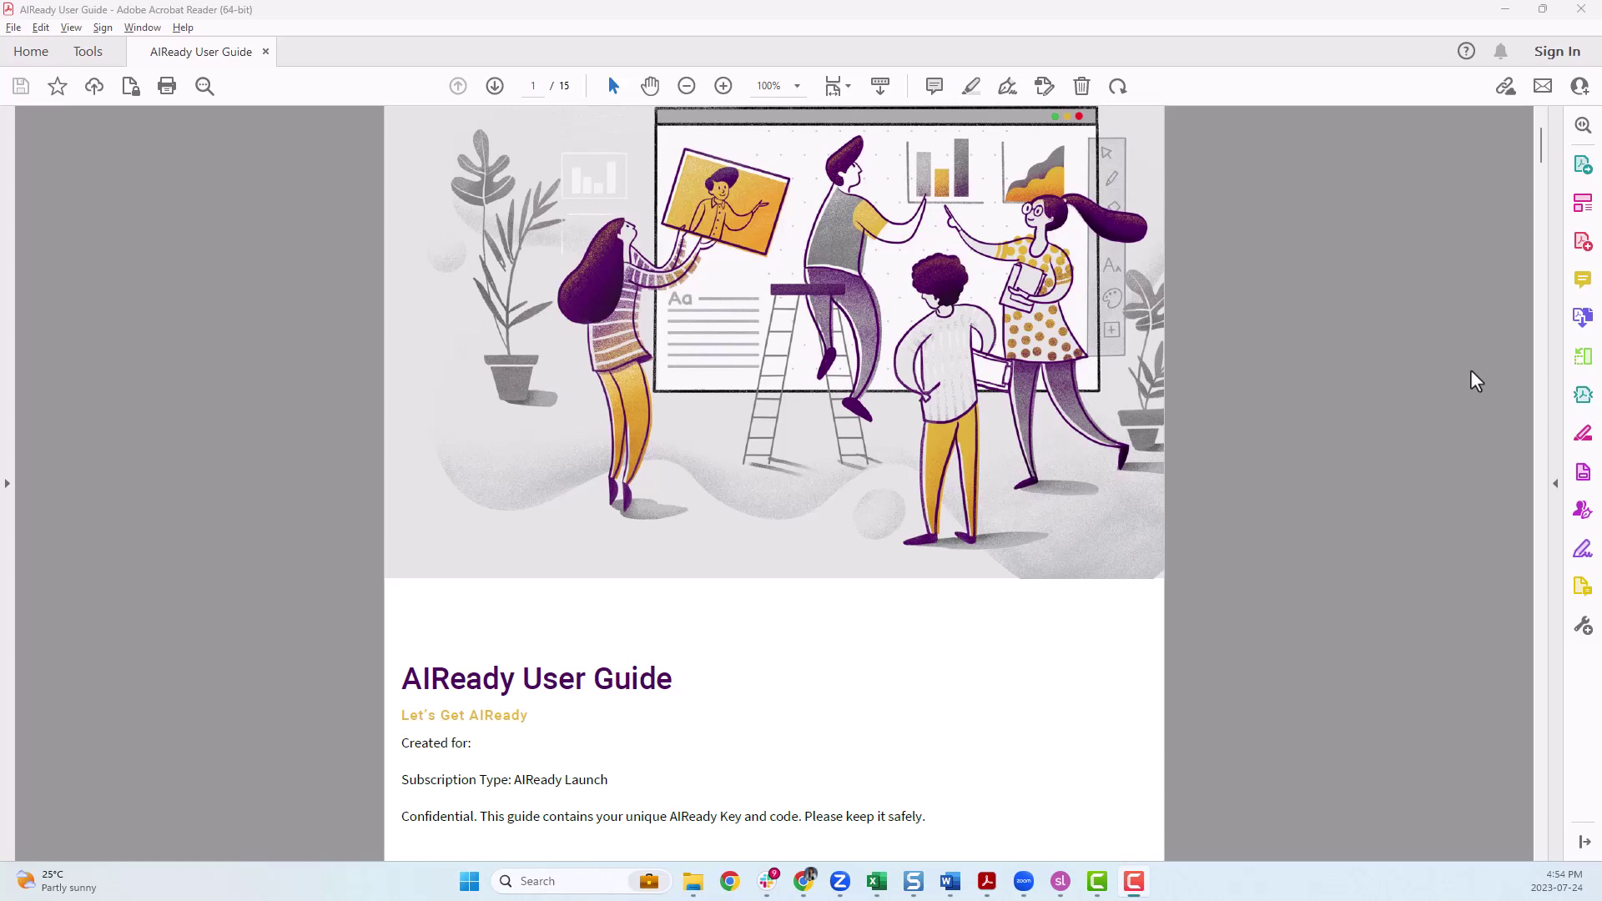
- Scroll the AIReady User Guide down from the cover to page 2, the Contents page
scroll(1475, 380, "down", 10)
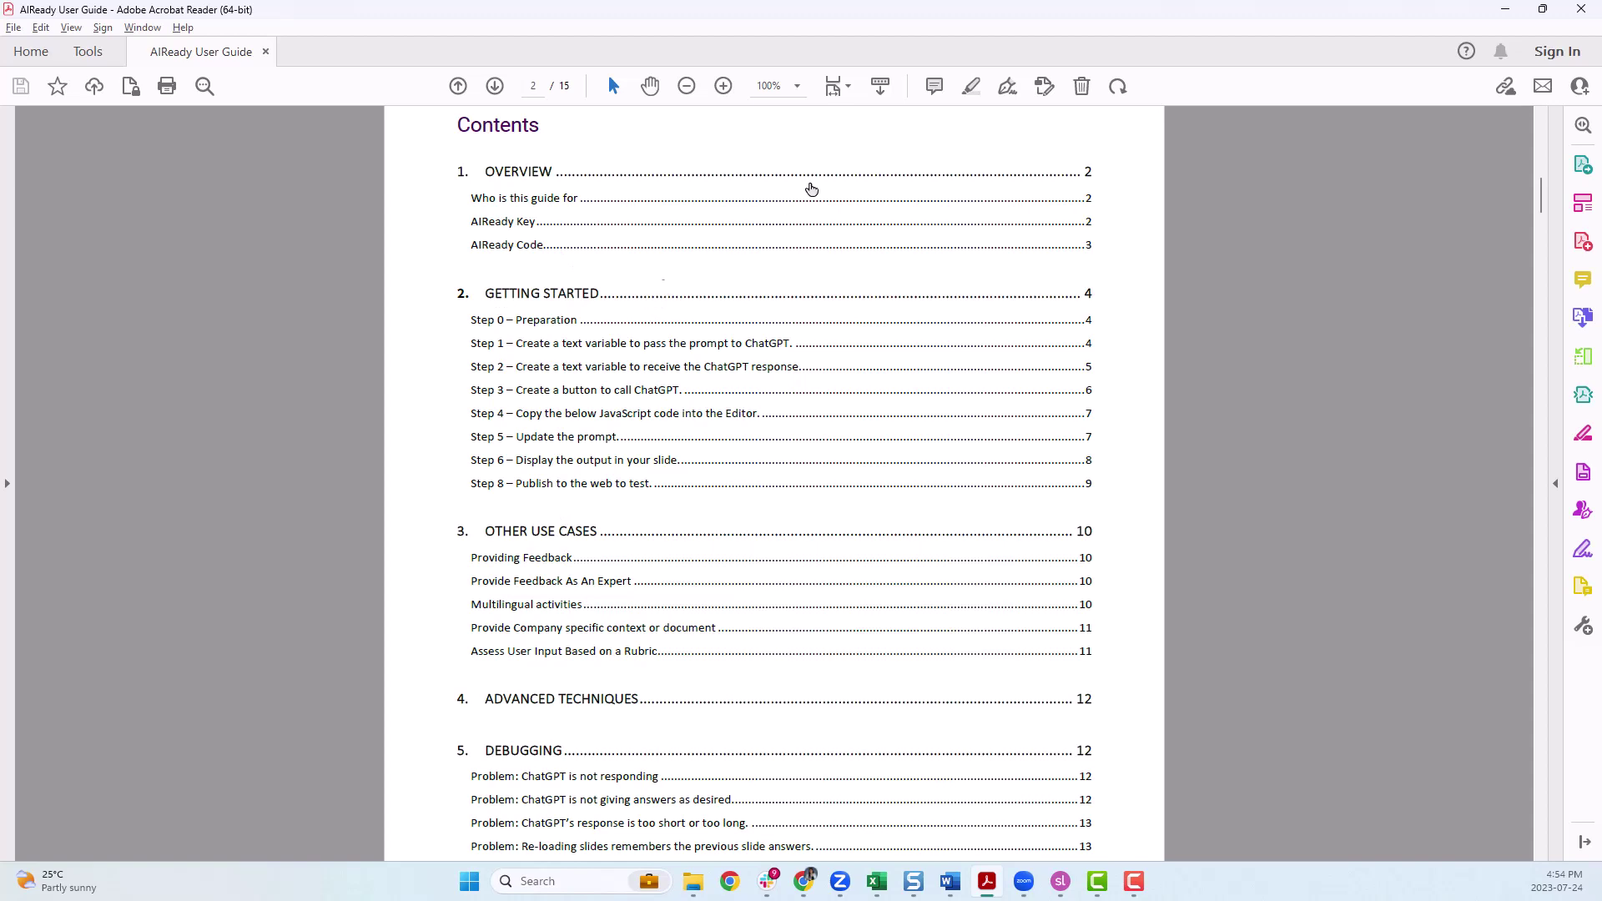
- Minimize the guide, create a new Storyline project and open blank slide 1.1
left_click(1507, 10)
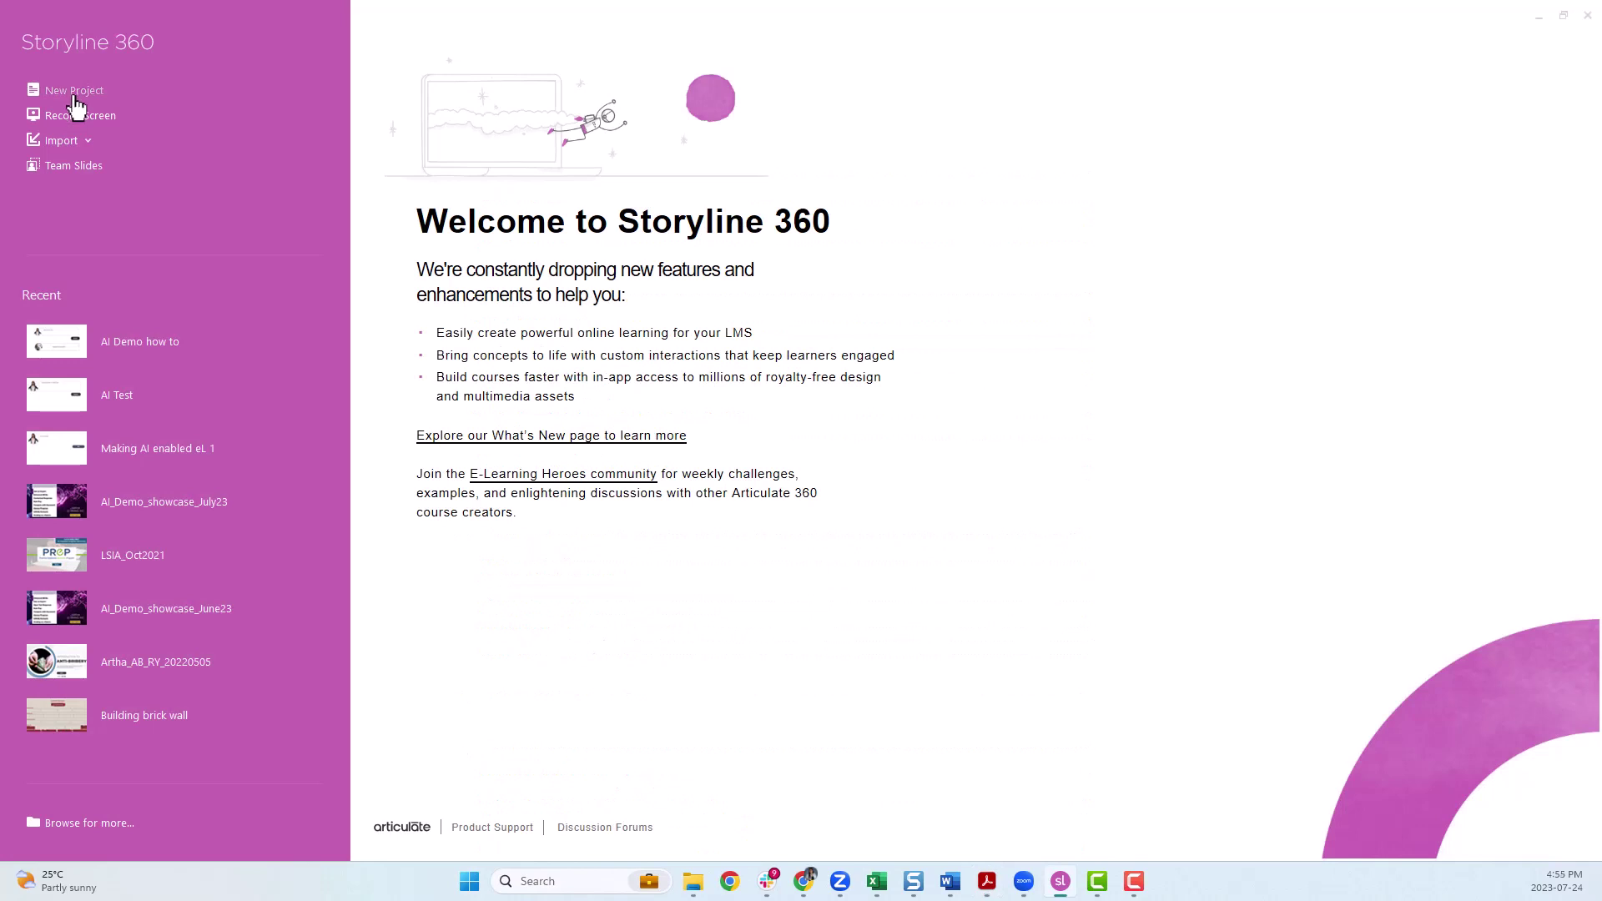
left_click(74, 98)
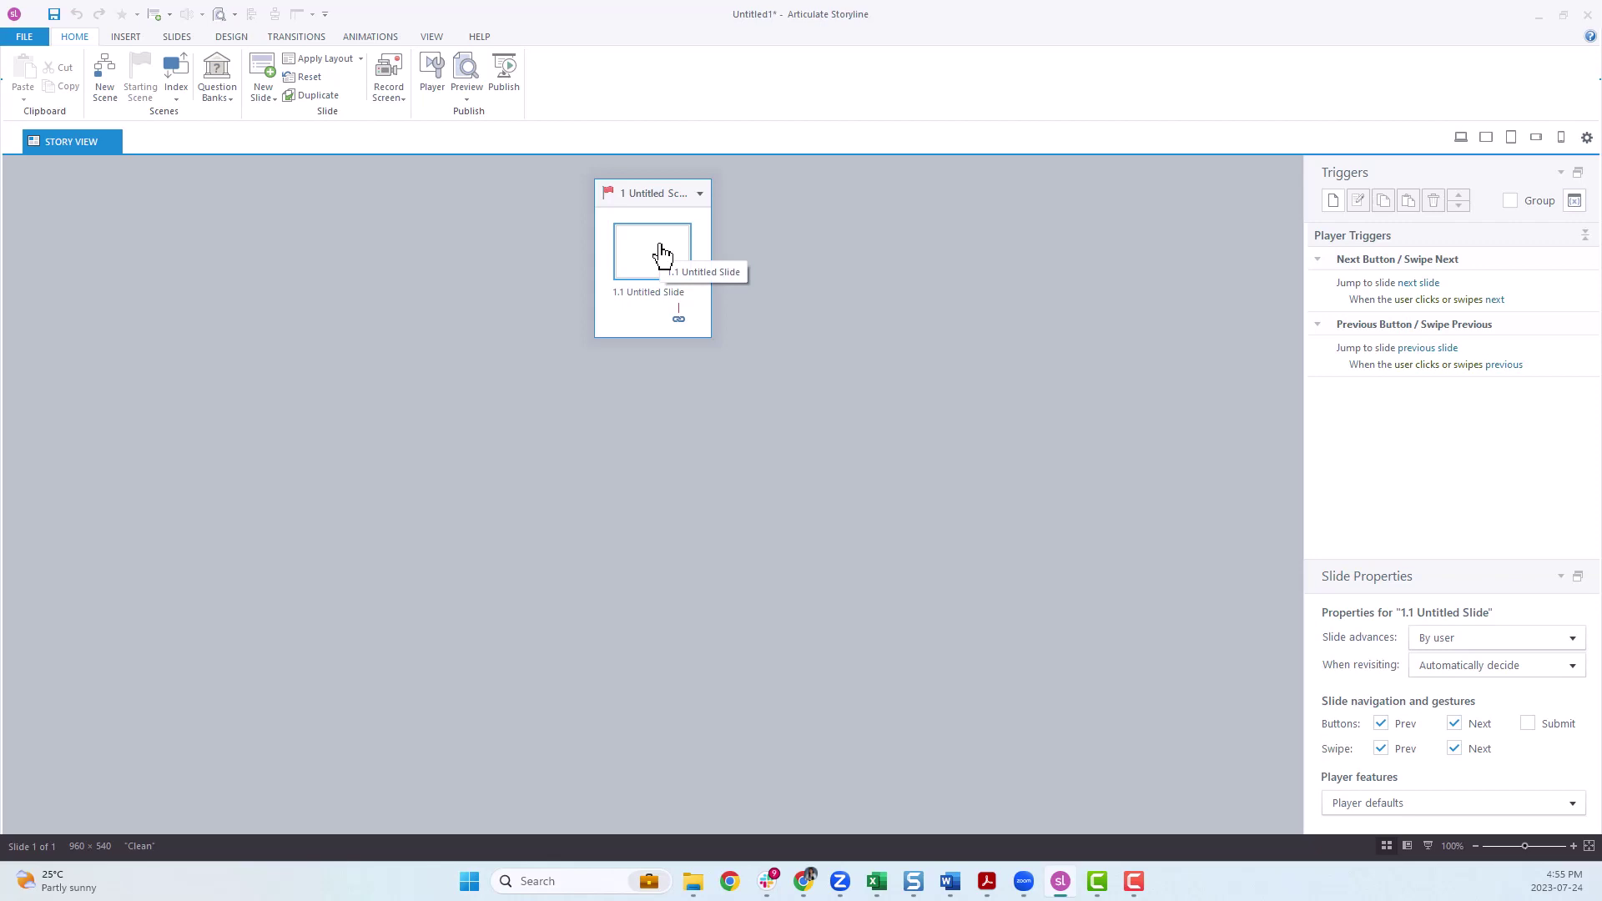
double_click(661, 255)
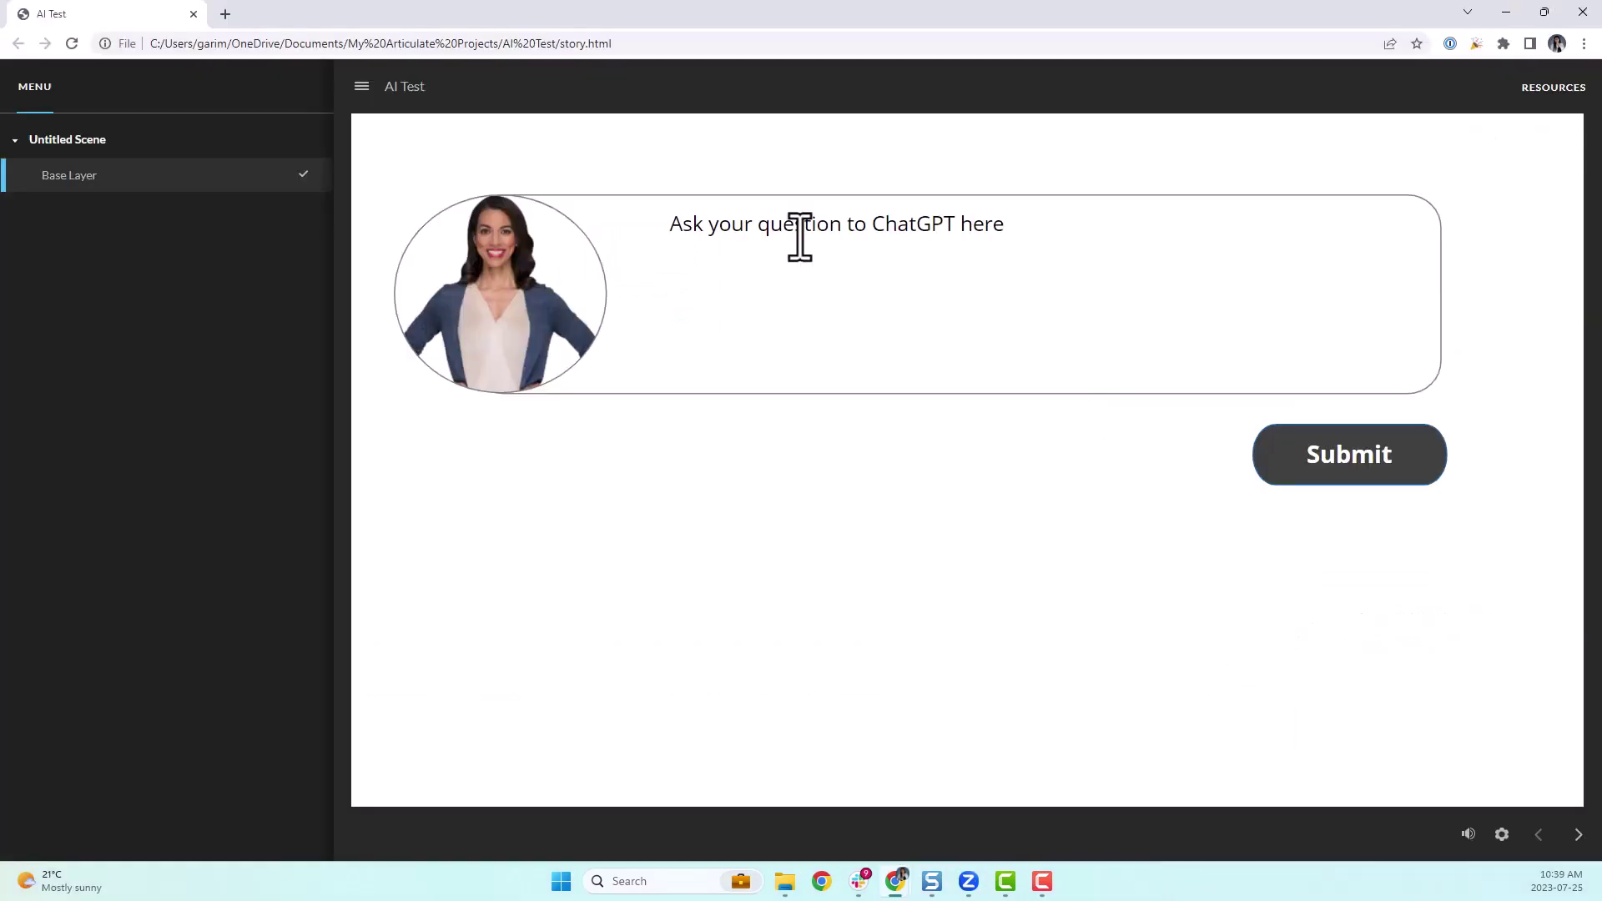
- Ask 'What's the highest mountain in the world?' and submit it for the AI answer
type("What's the highest mount")
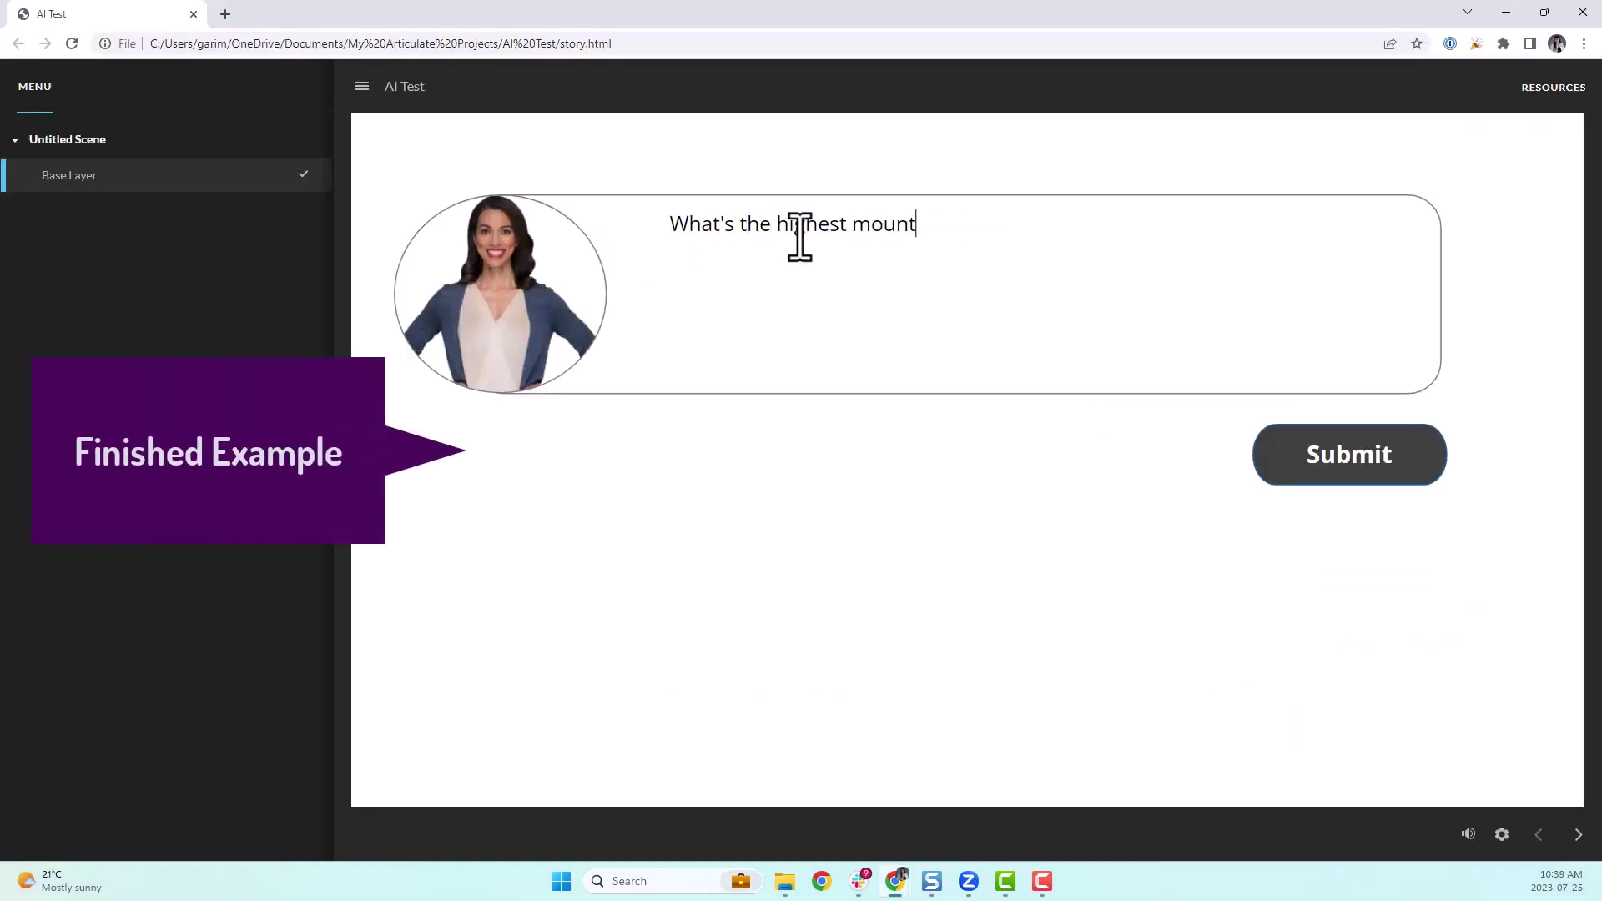
type("ain in the world?")
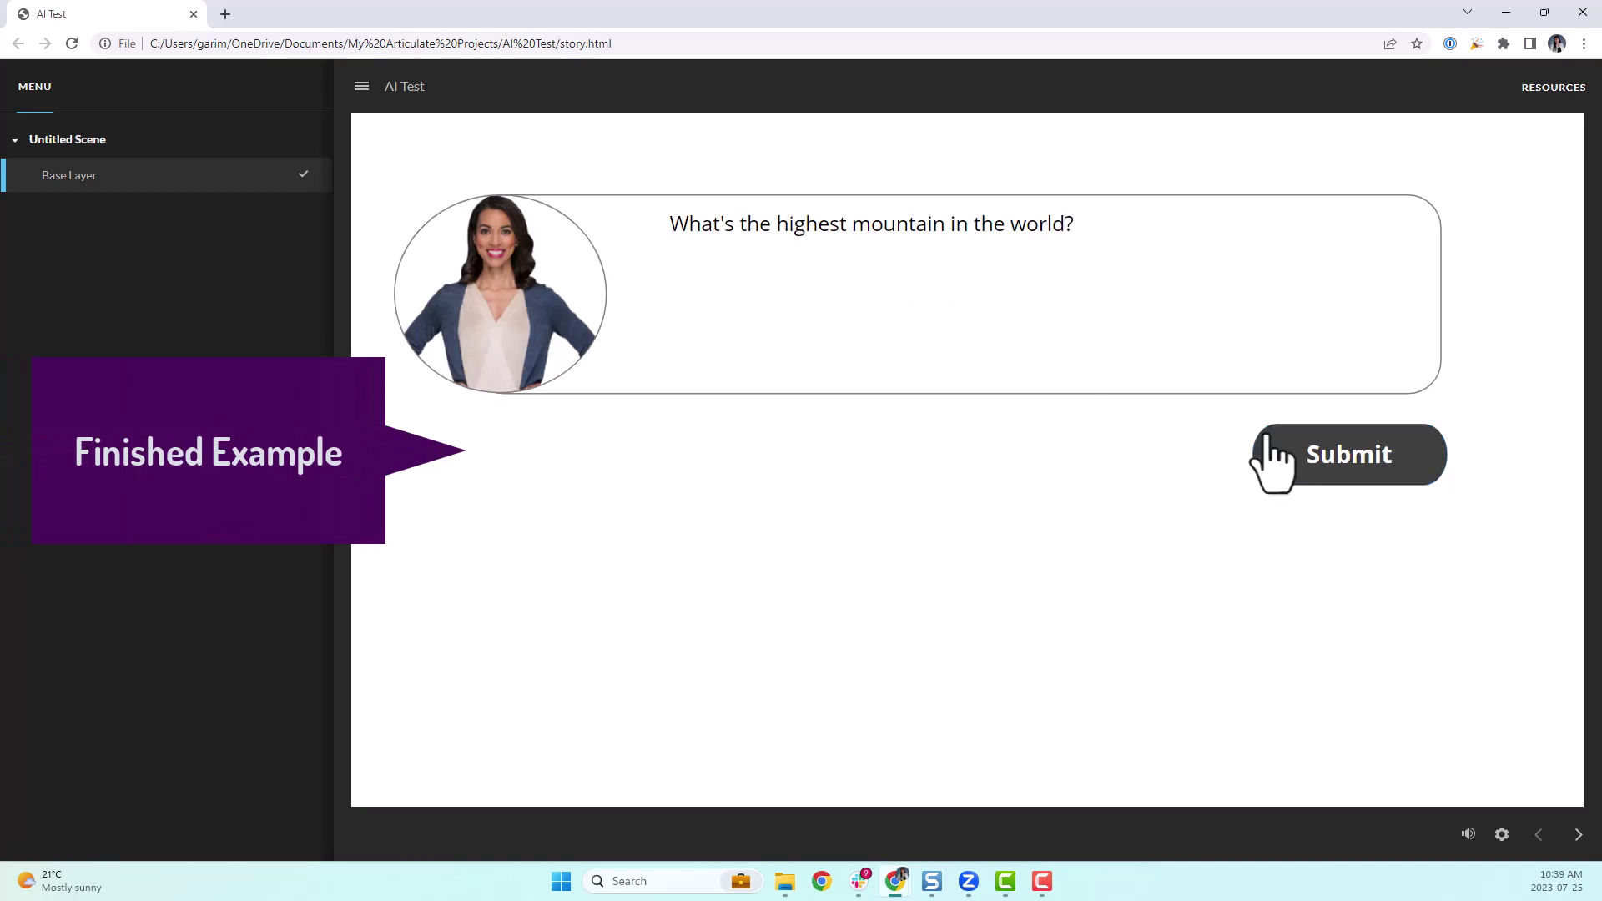
left_click(1281, 459)
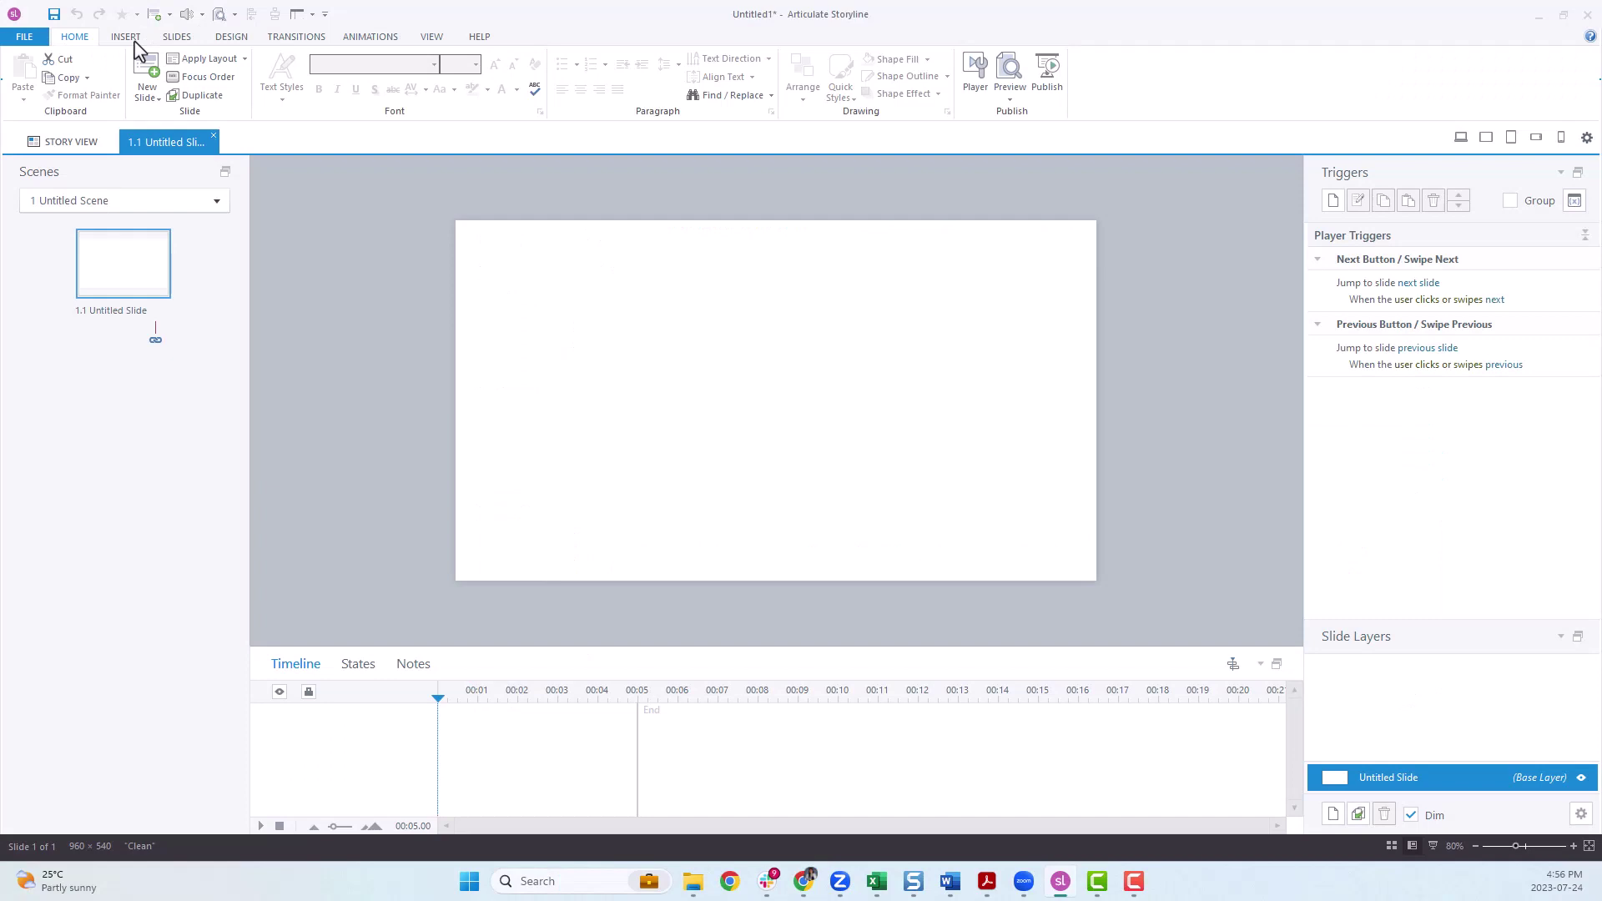
- Insert a text entry box on slide 1.1 with placeholder 'Ask your question to AI'
left_click(127, 38)
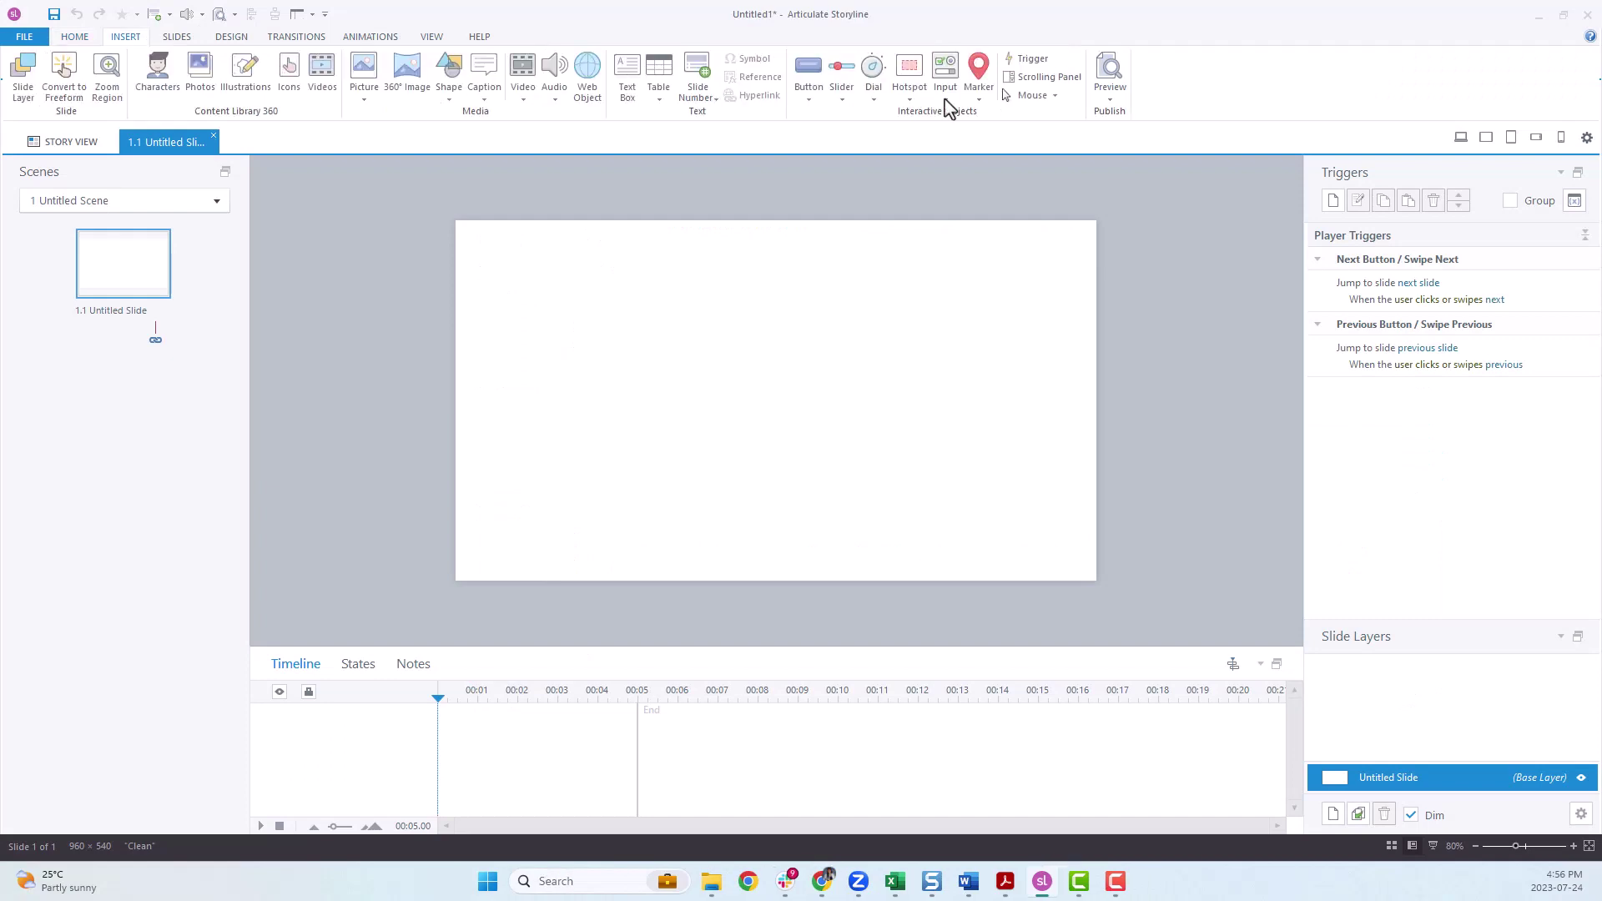
left_click(946, 99)
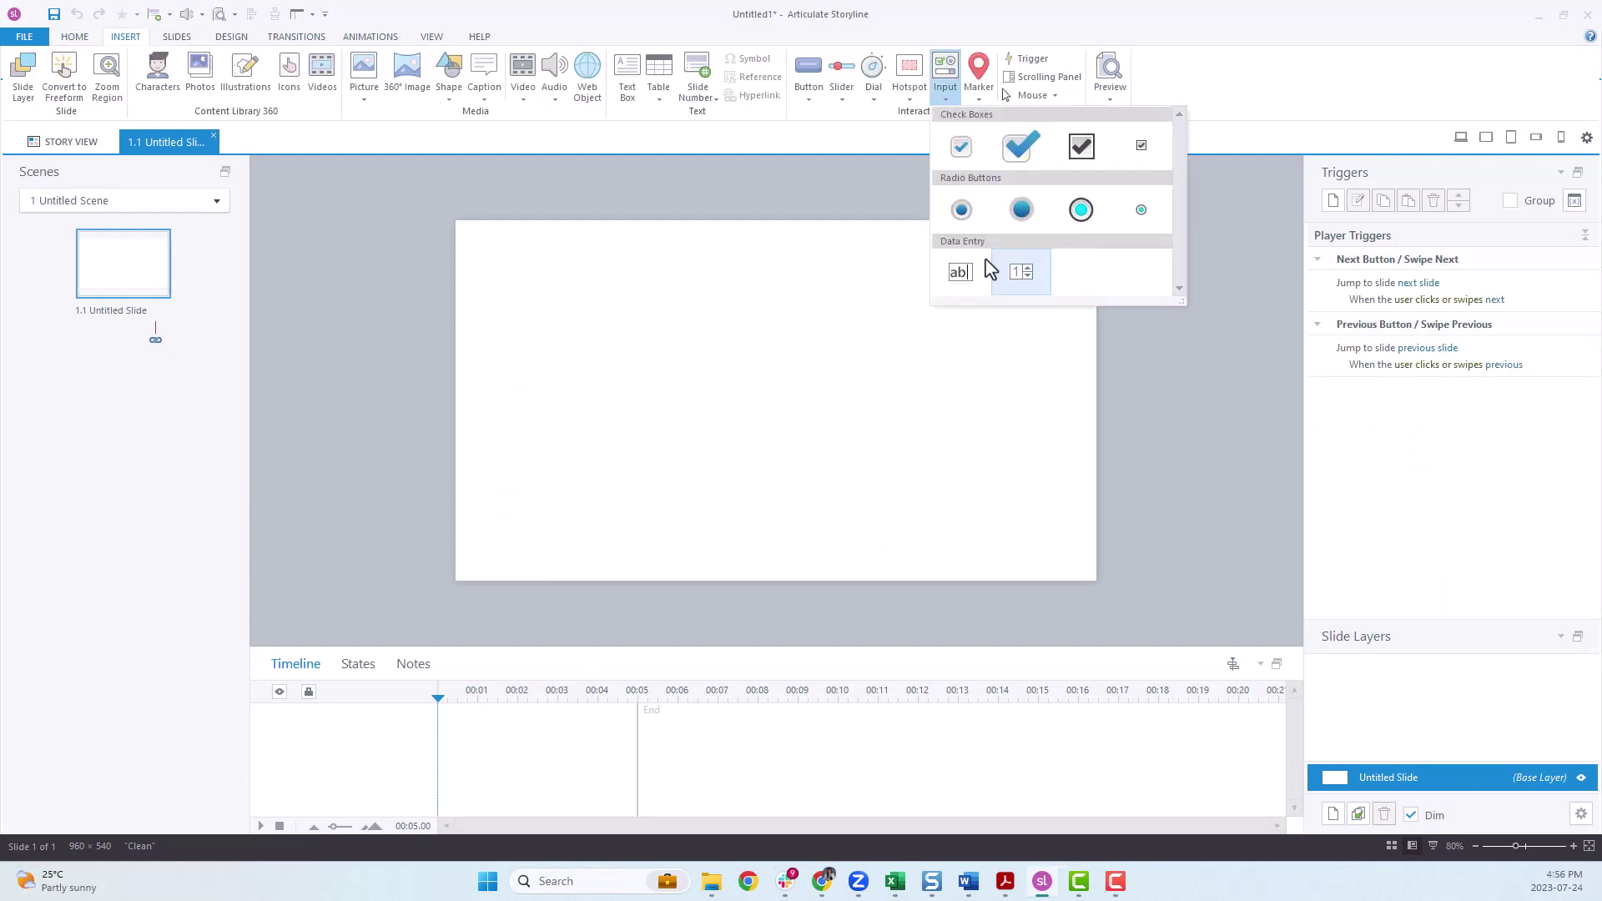
left_click(960, 272)
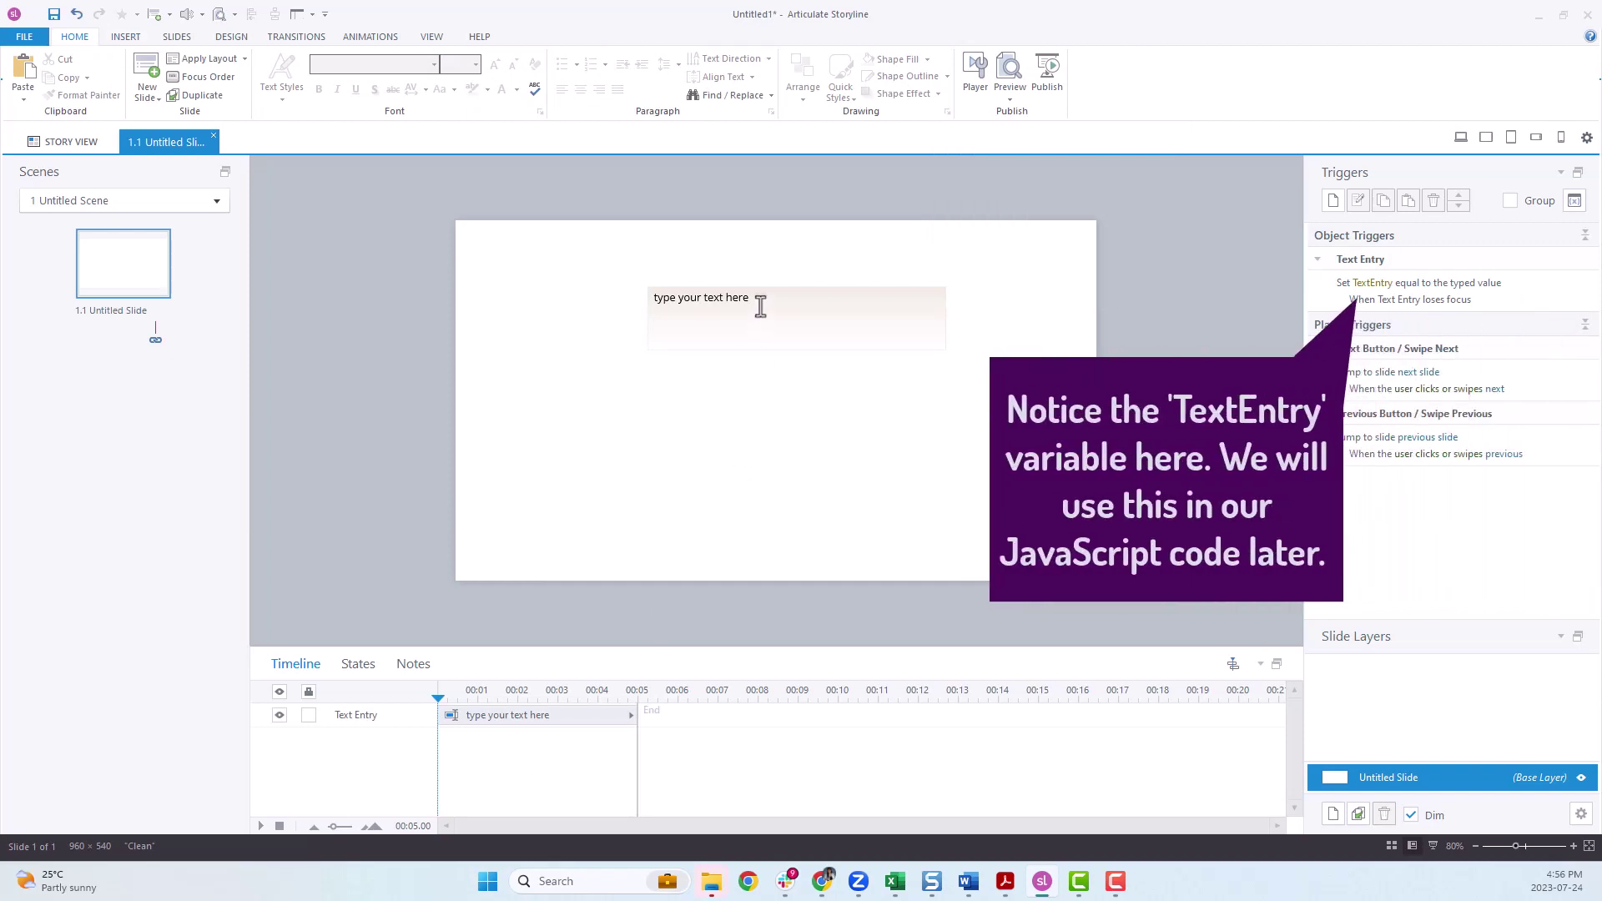
double_click(716, 302)
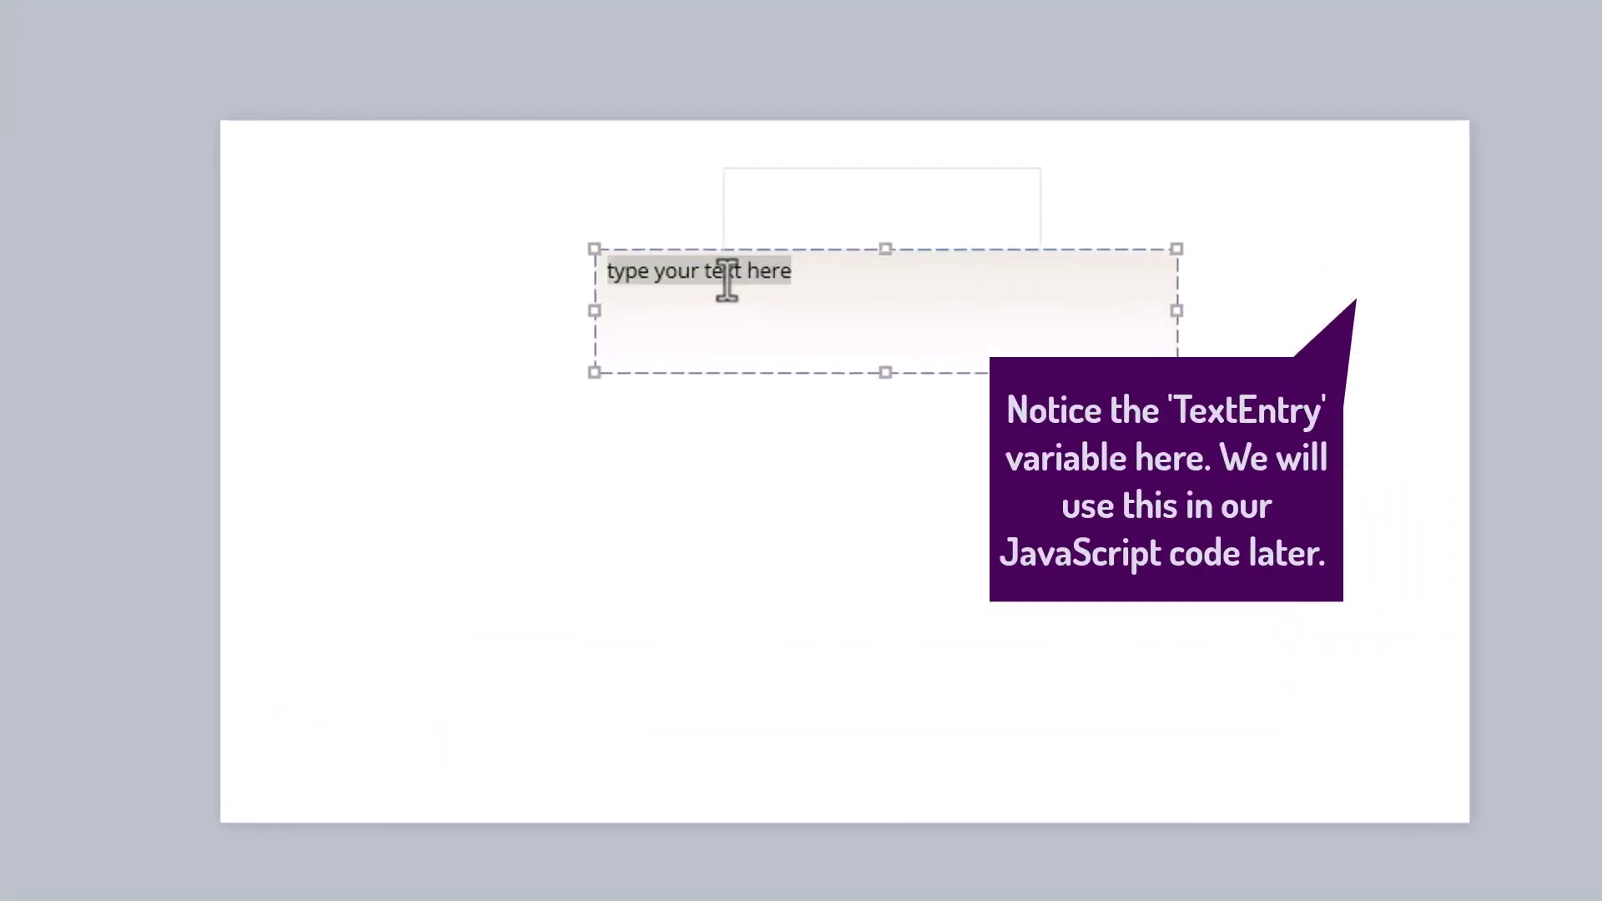
type("Ask your question to AI")
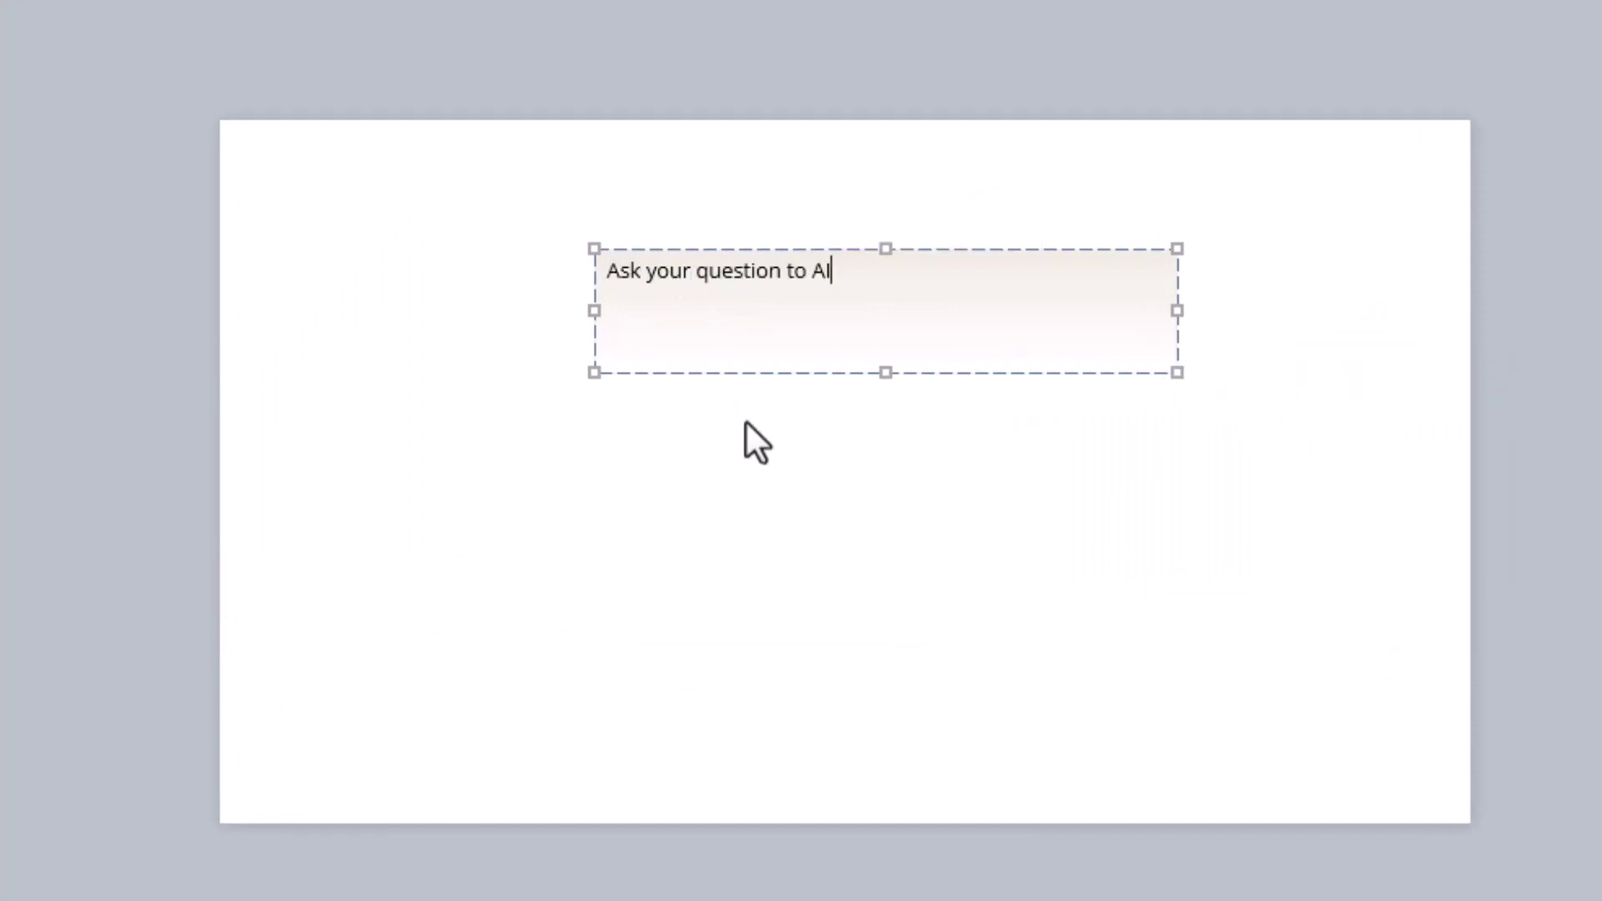
left_click(745, 438)
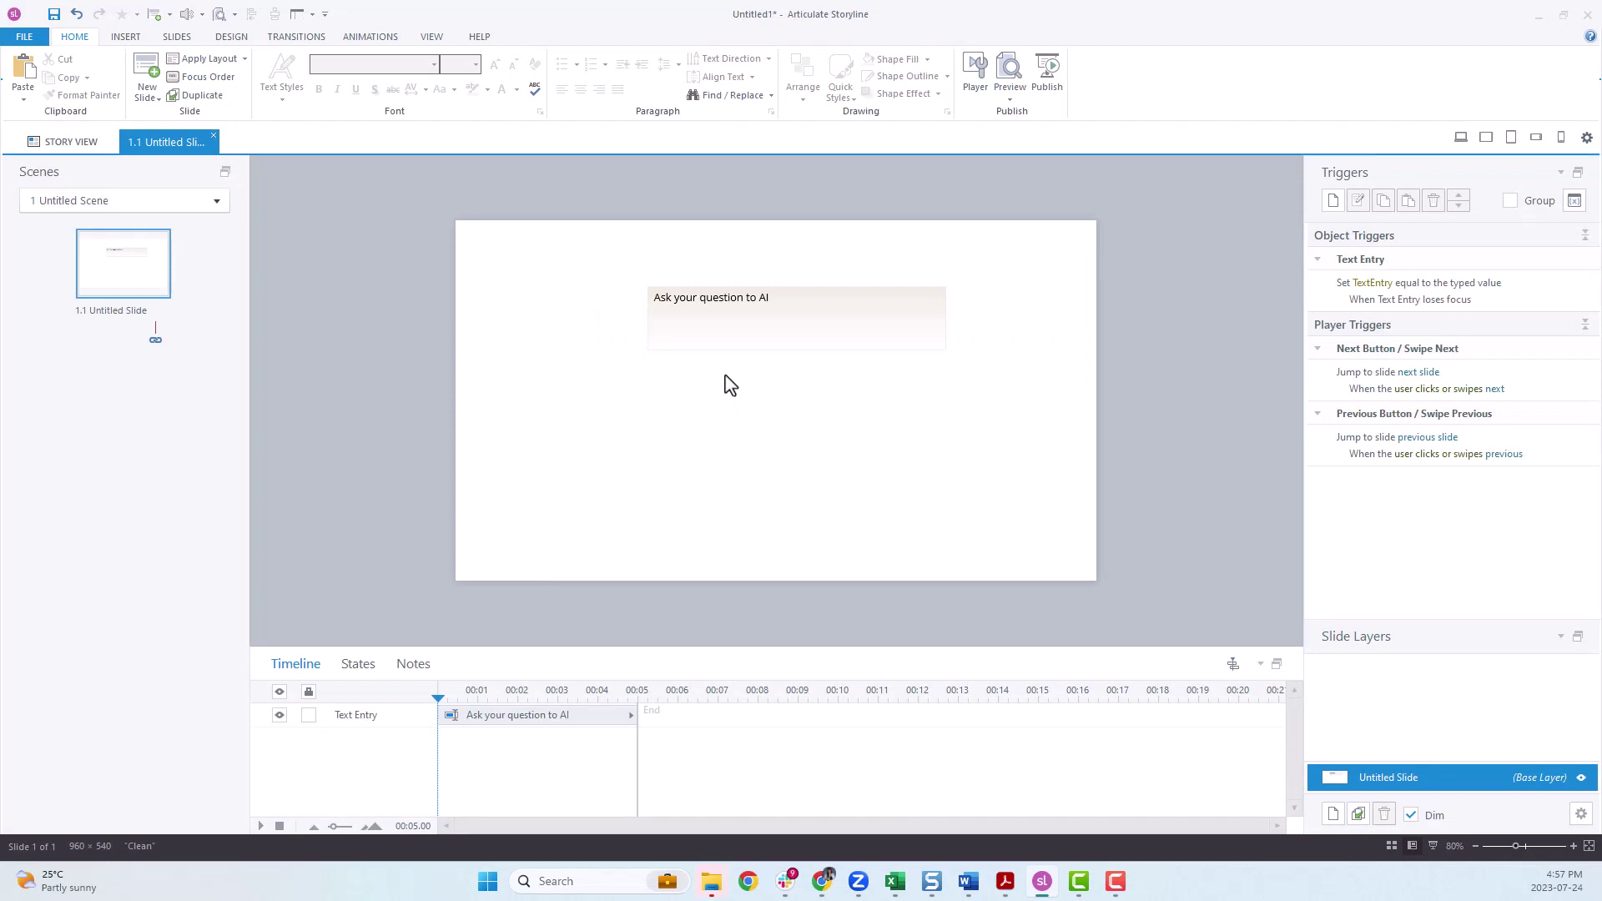
- Create text variable GPT_Response with default value 'Waiting for AI to respond'
left_click(1574, 201)
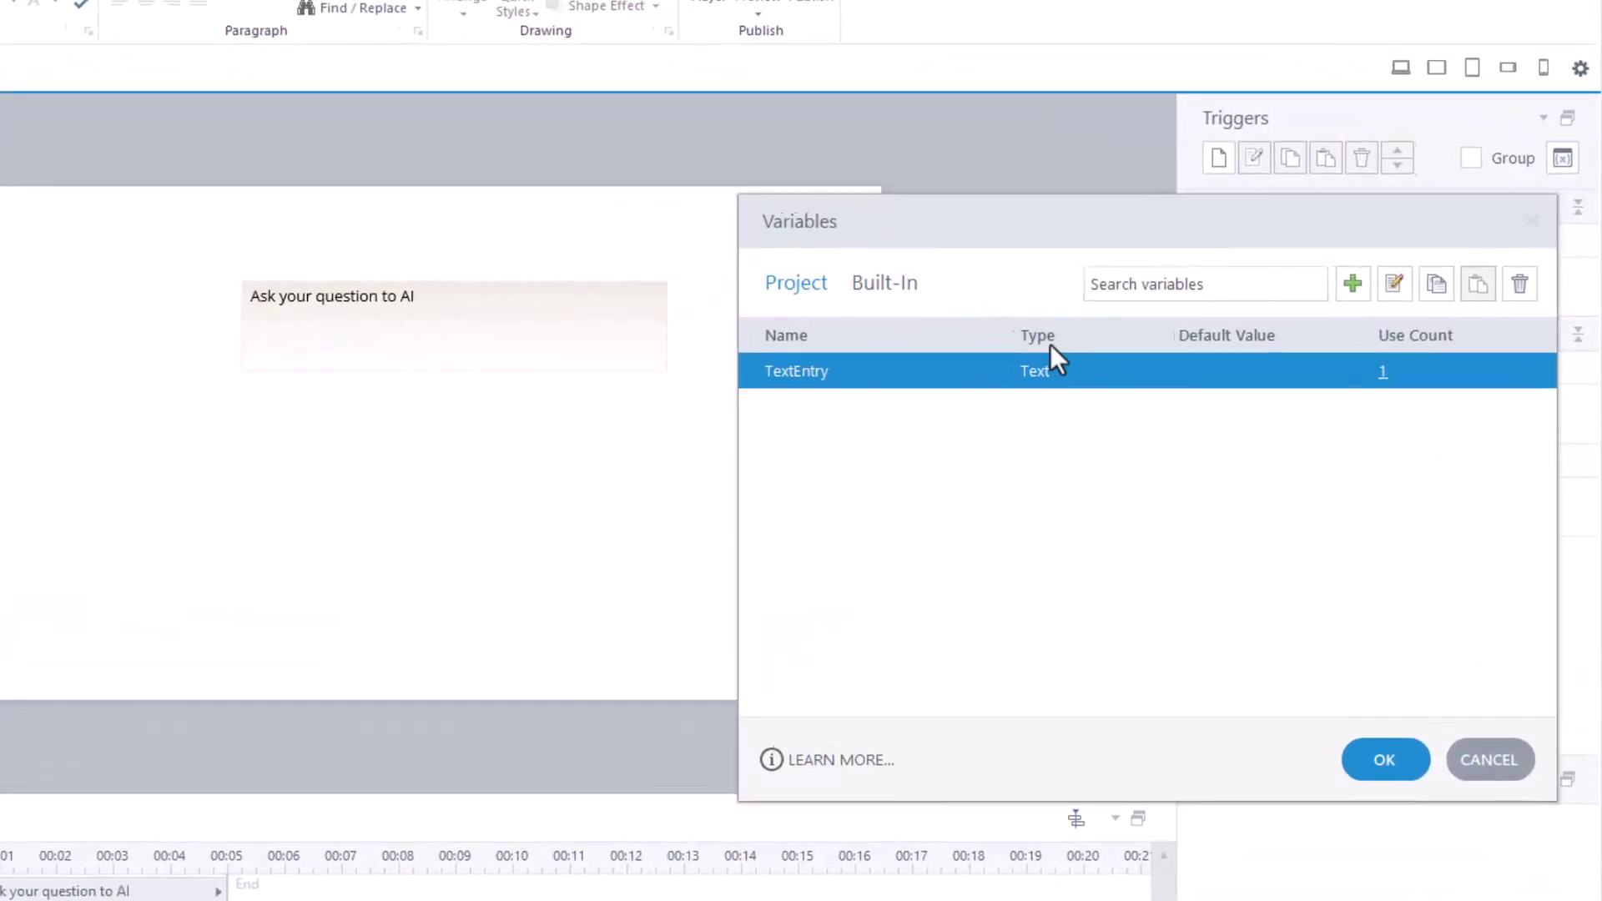
left_click(1402, 283)
type("GPT_Response")
key("Tab")
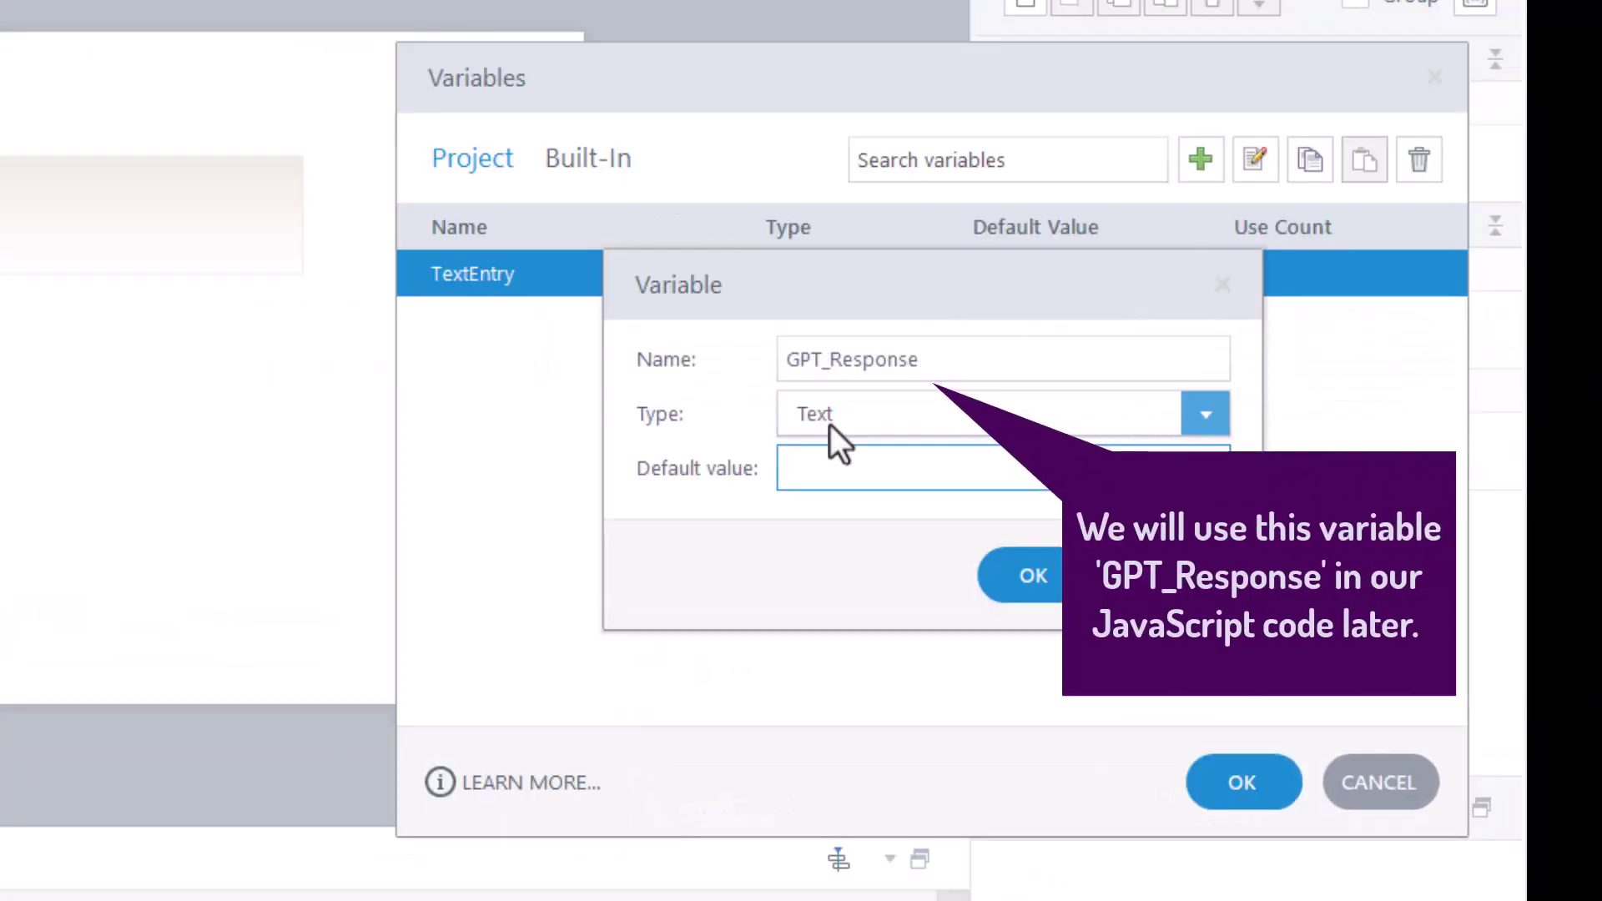
type("Waiting for AI to re")
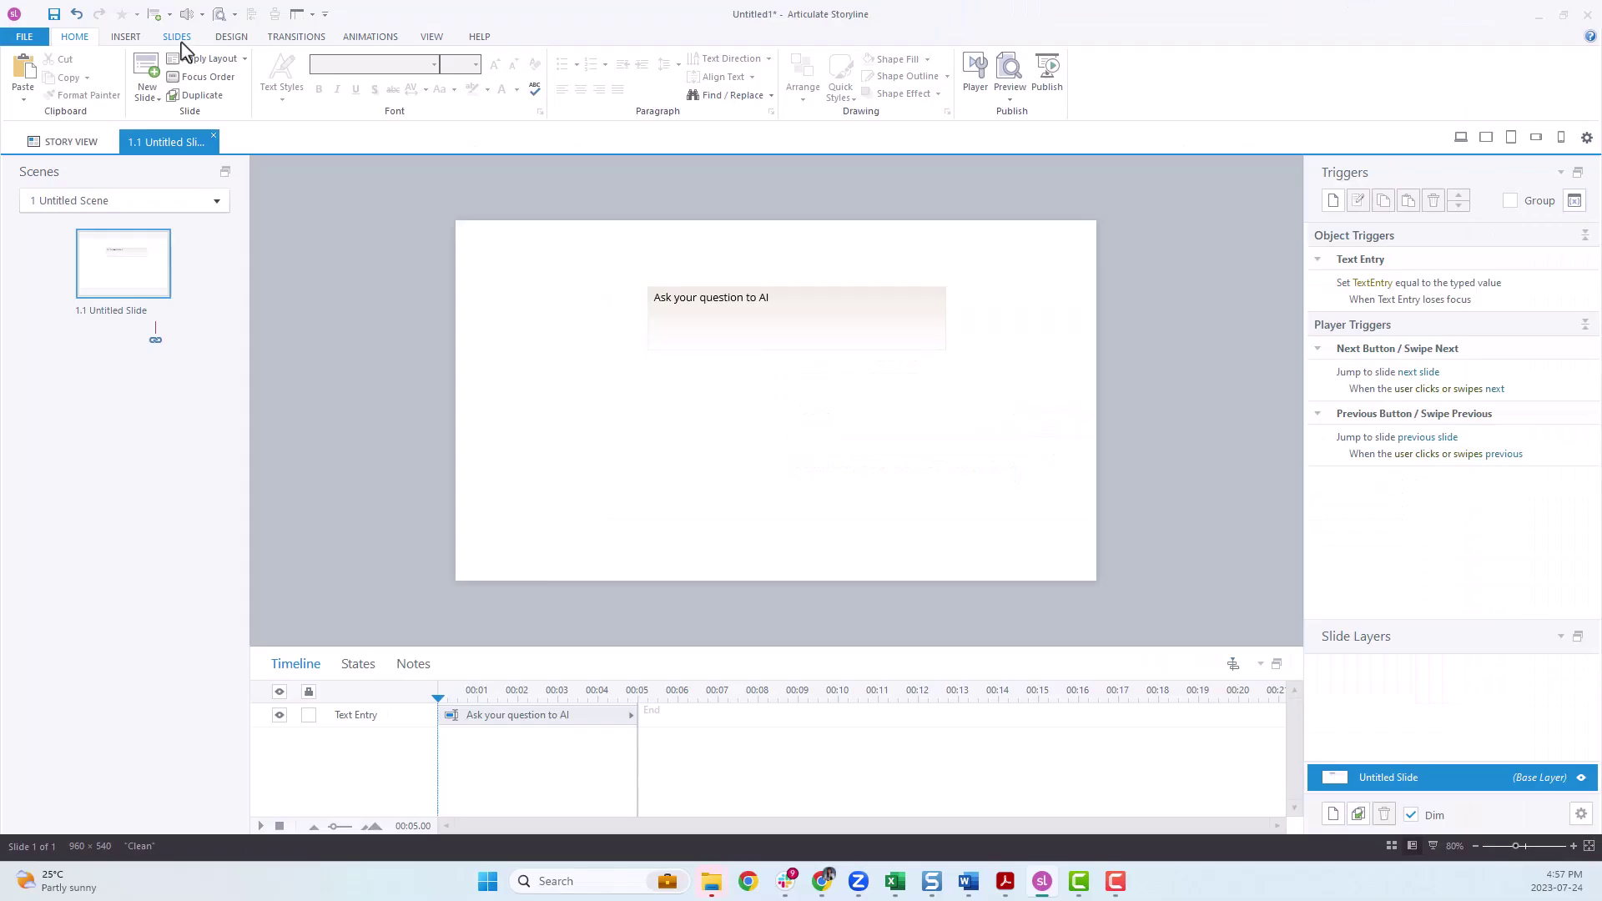
- Add a rectangle displaying a reference to the GPT_Response variable
left_click(127, 38)
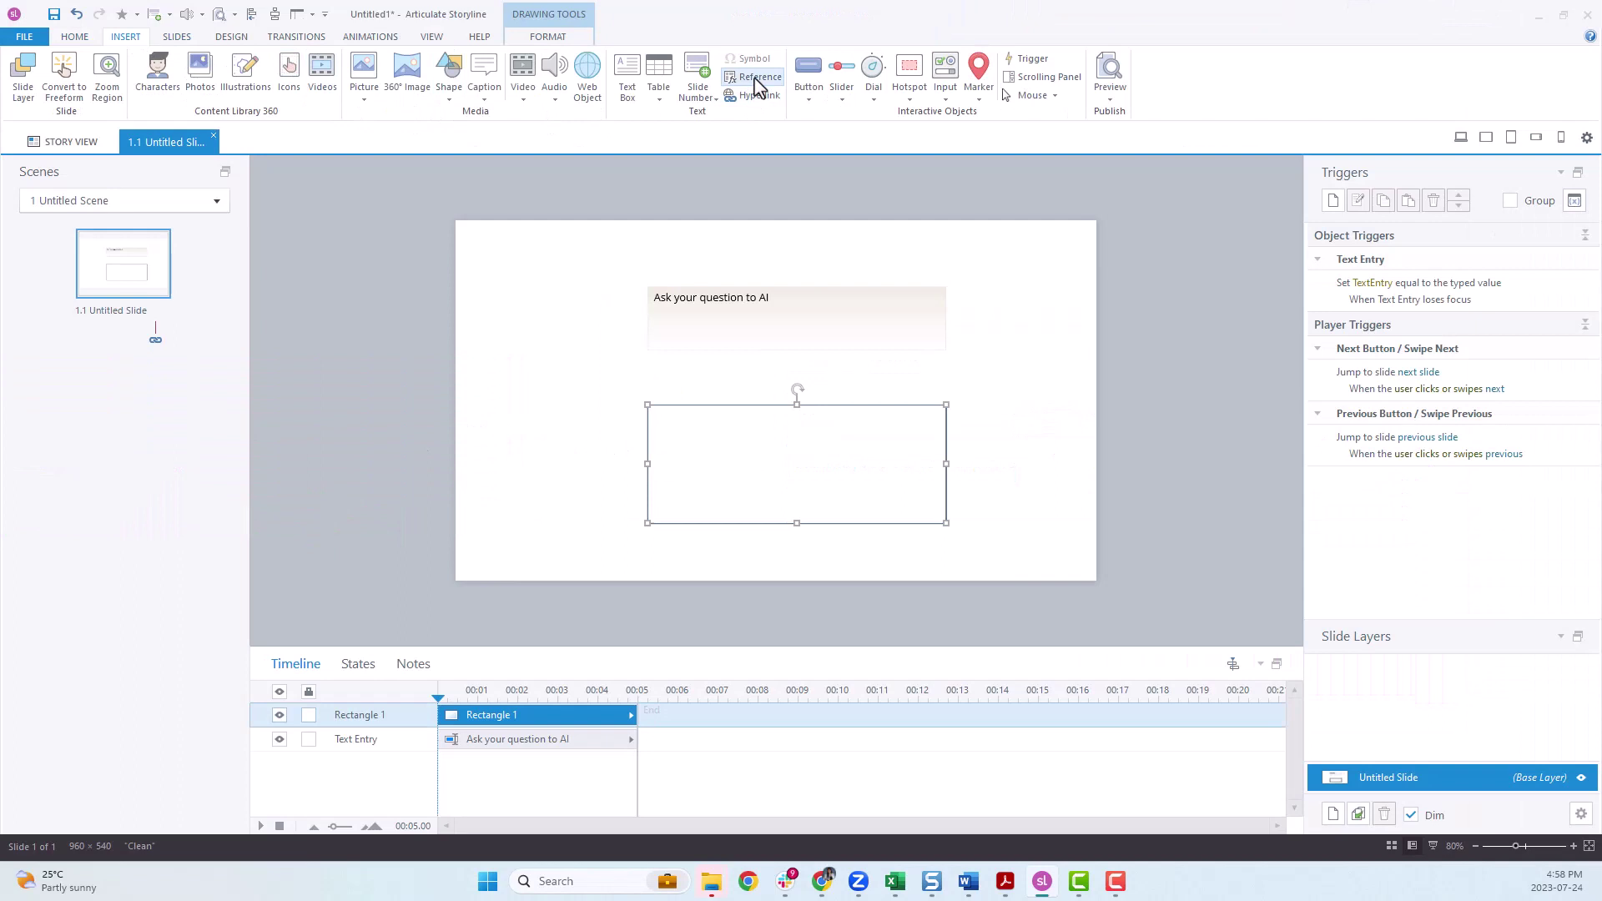
left_click(755, 77)
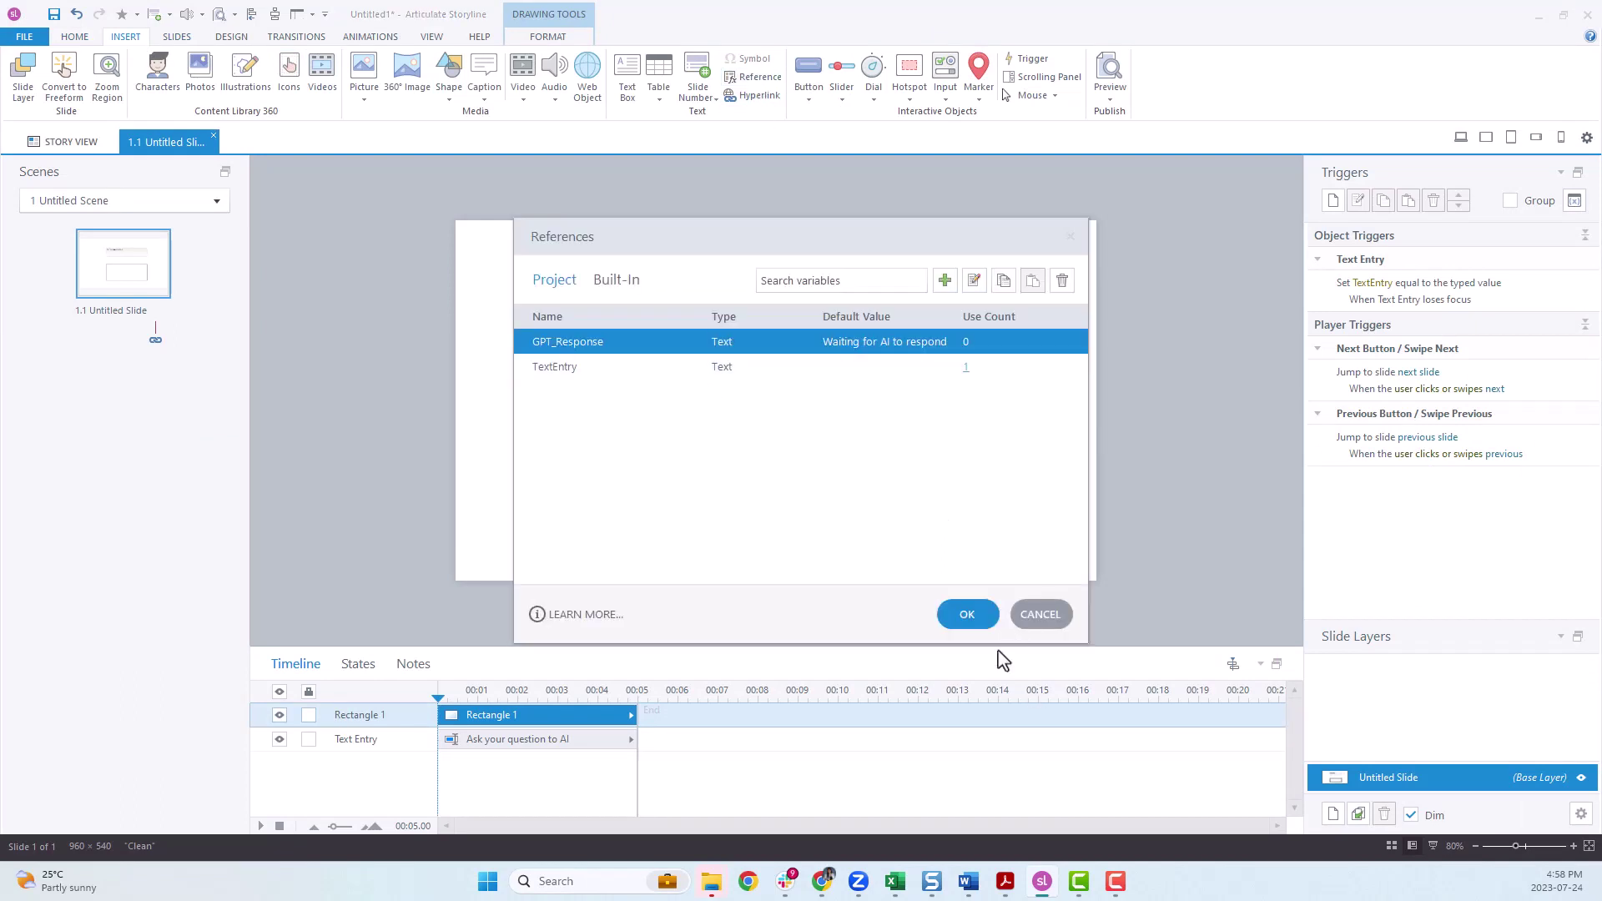
left_click(980, 615)
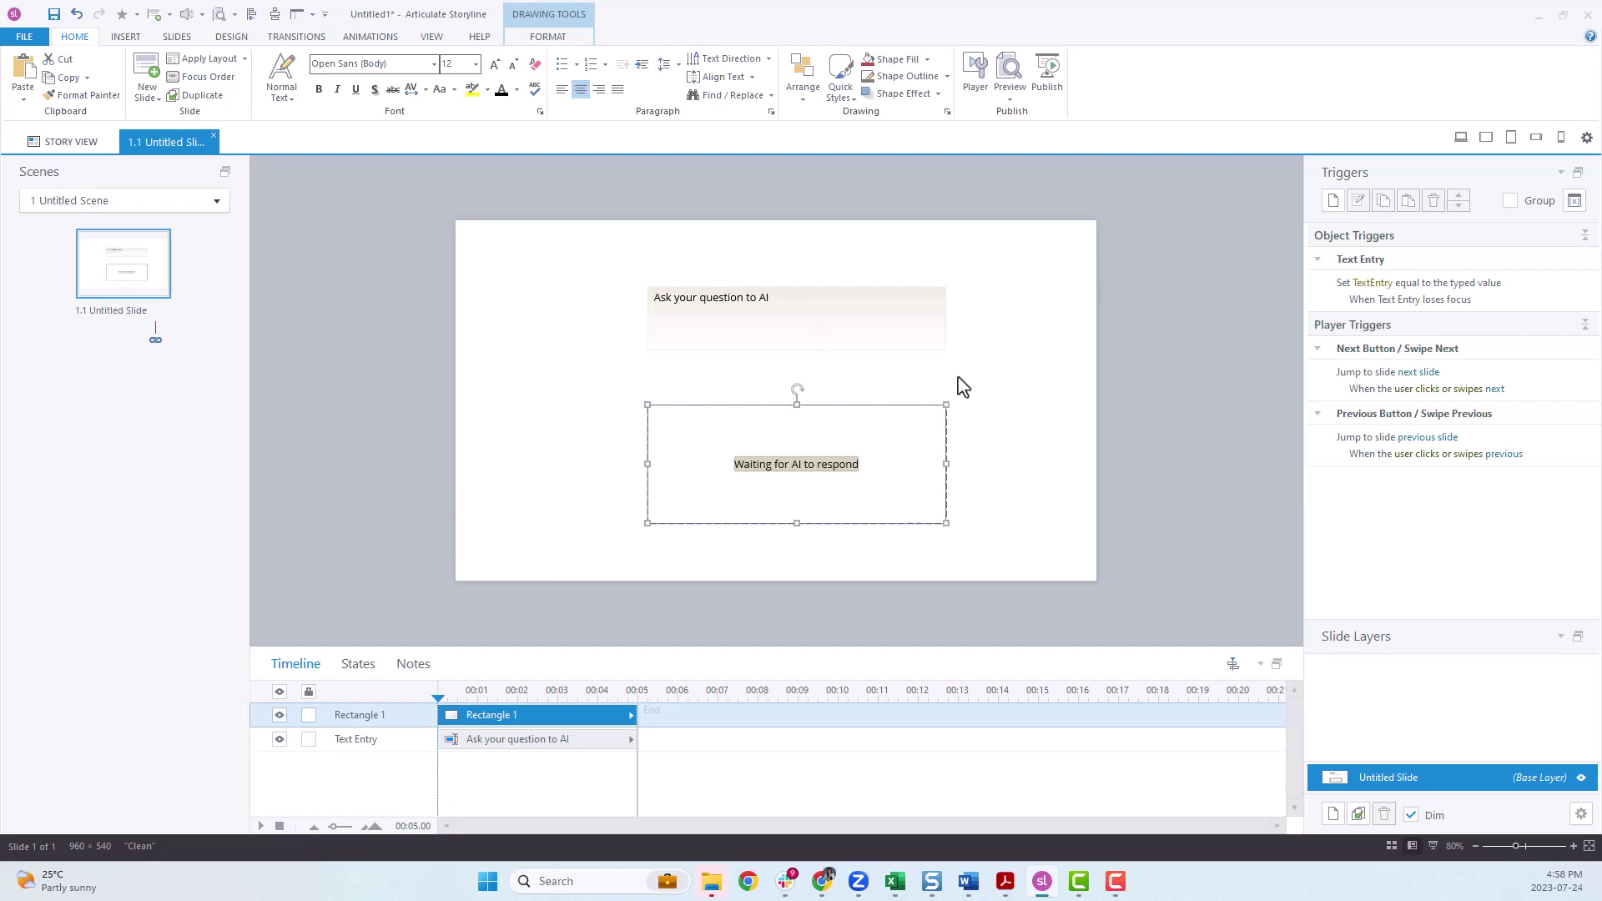
left_click(999, 419)
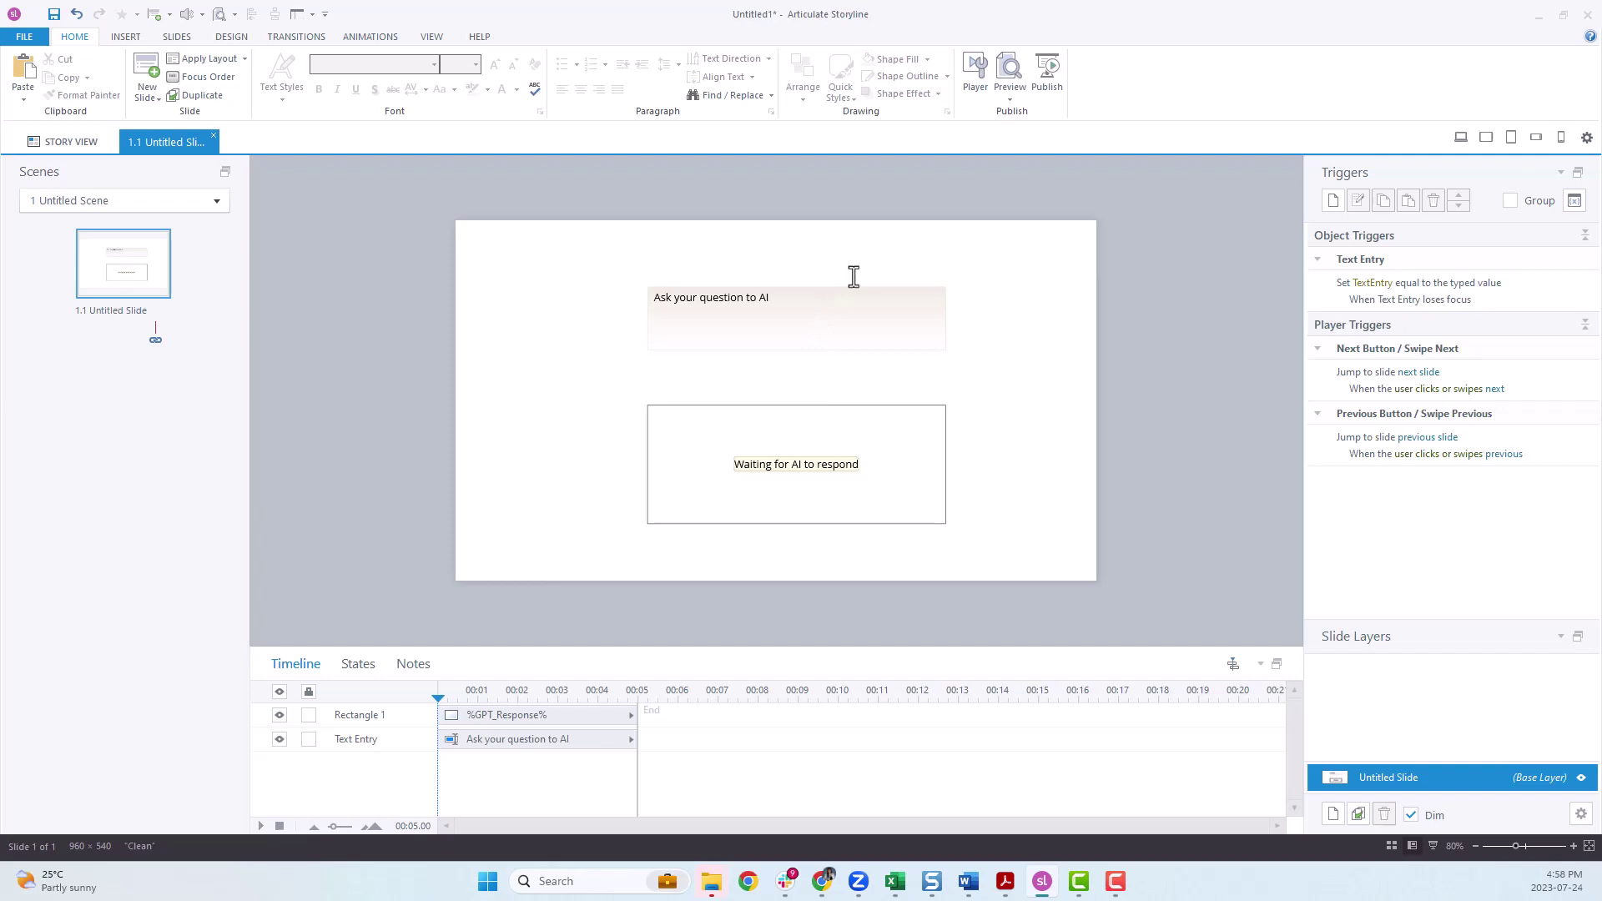
- Draw a Submit button and give it a new trigger with action Execute JavaScript
key("alt+n")
left_click_drag(911, 370, 1004, 398)
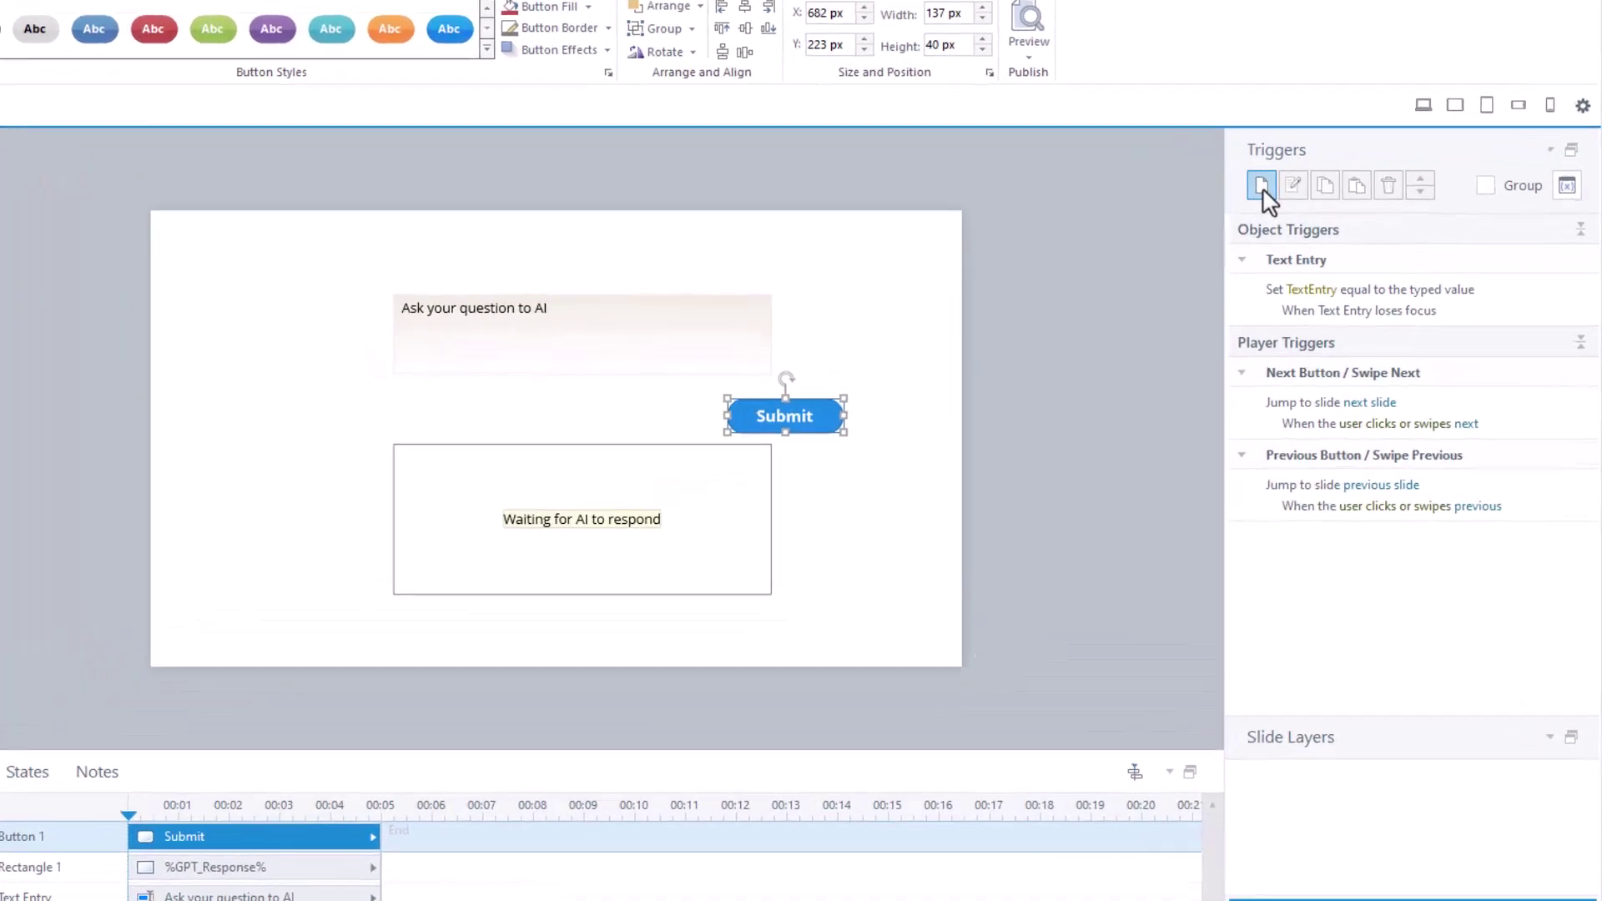
left_click(1262, 186)
left_click(1027, 450)
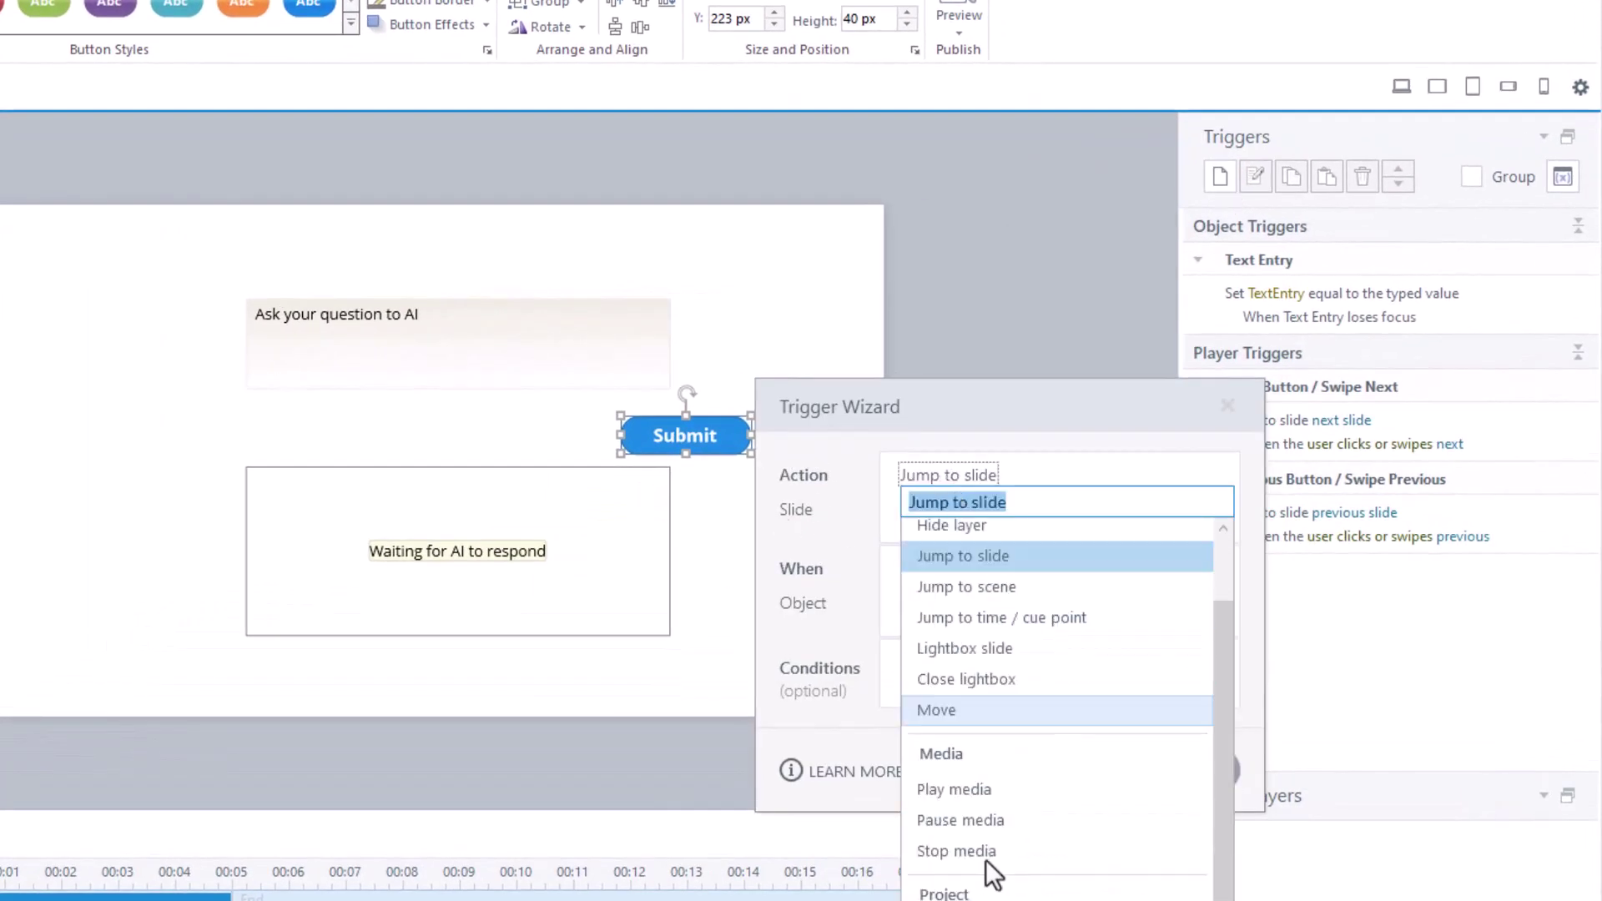
scroll(993, 874, "down", 2)
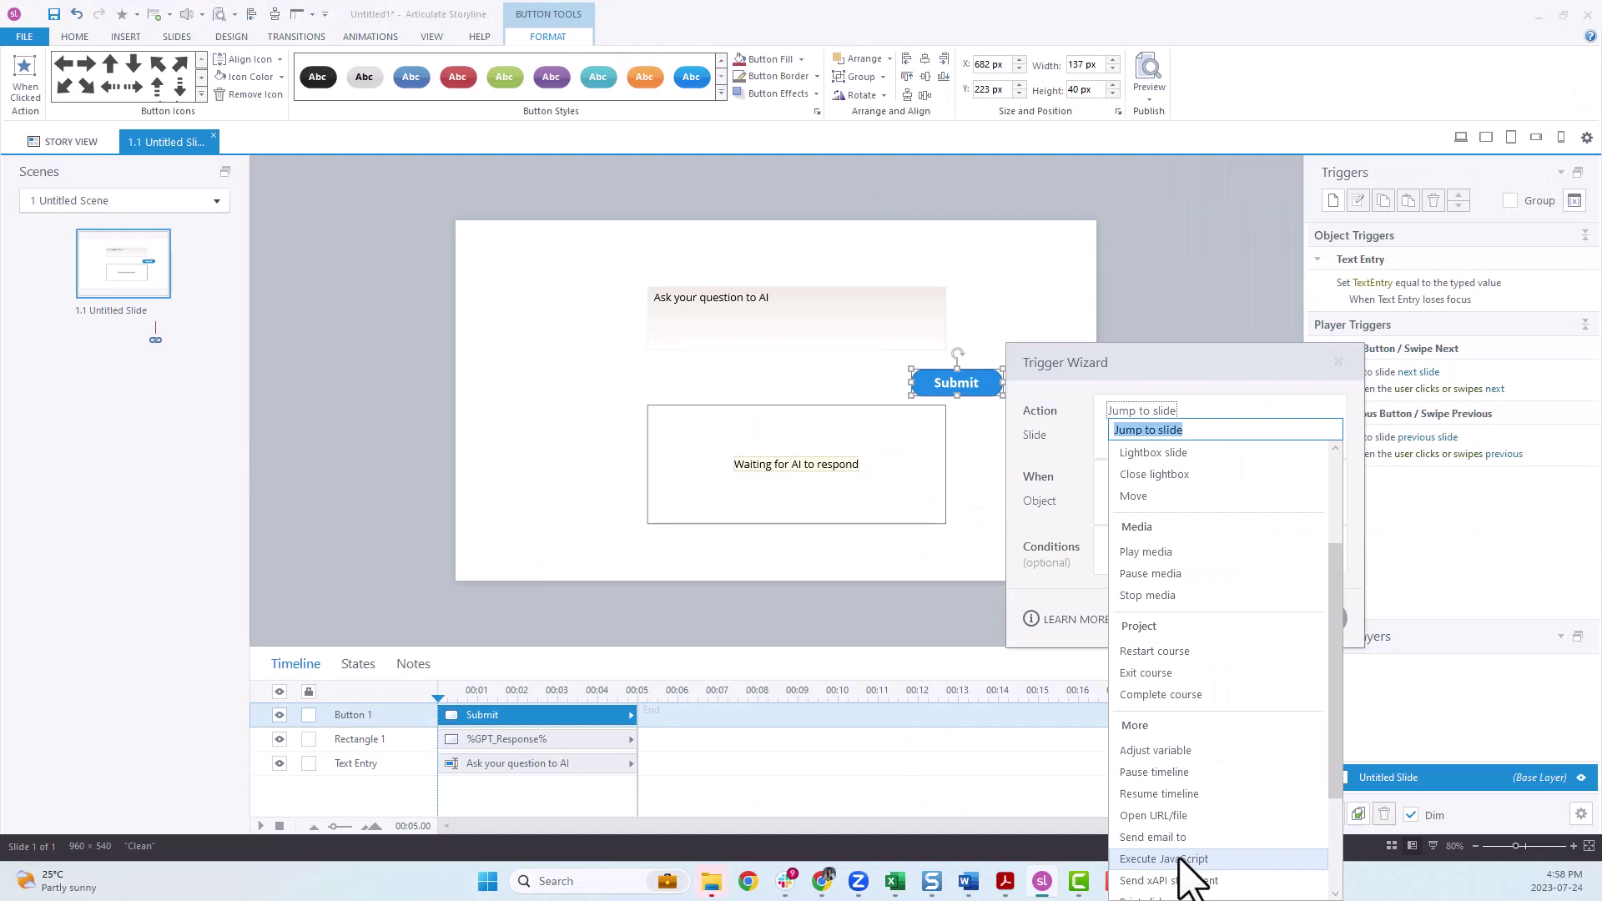
left_click(1180, 860)
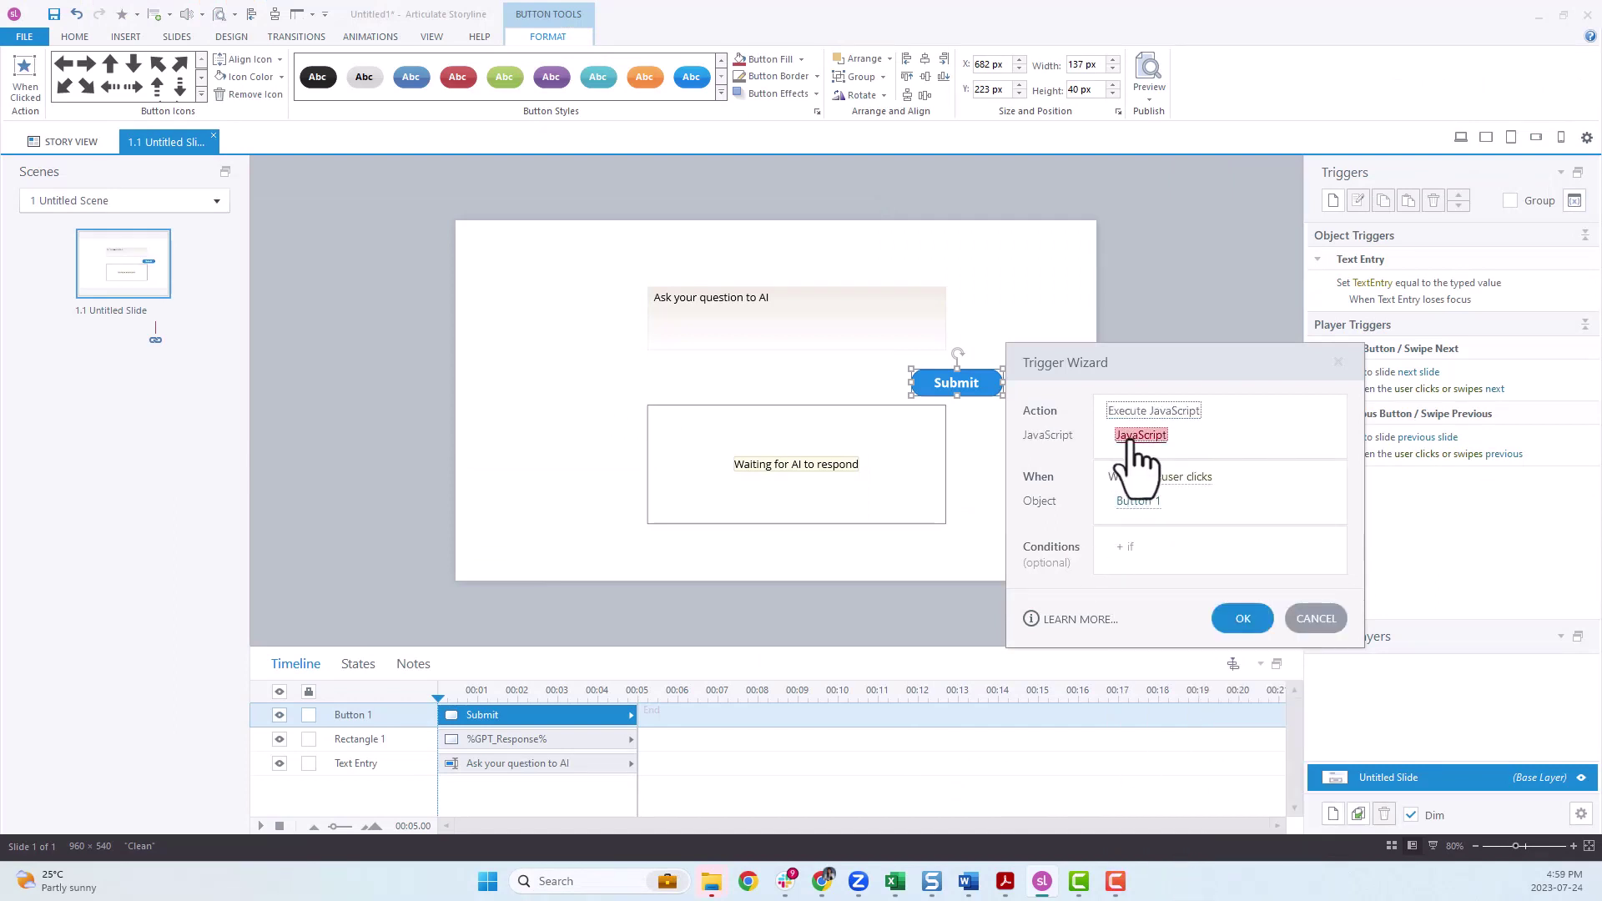
- Select and copy the AIReady Code block in the guide, then minimize Acrobat
mouse_move(1070, 891)
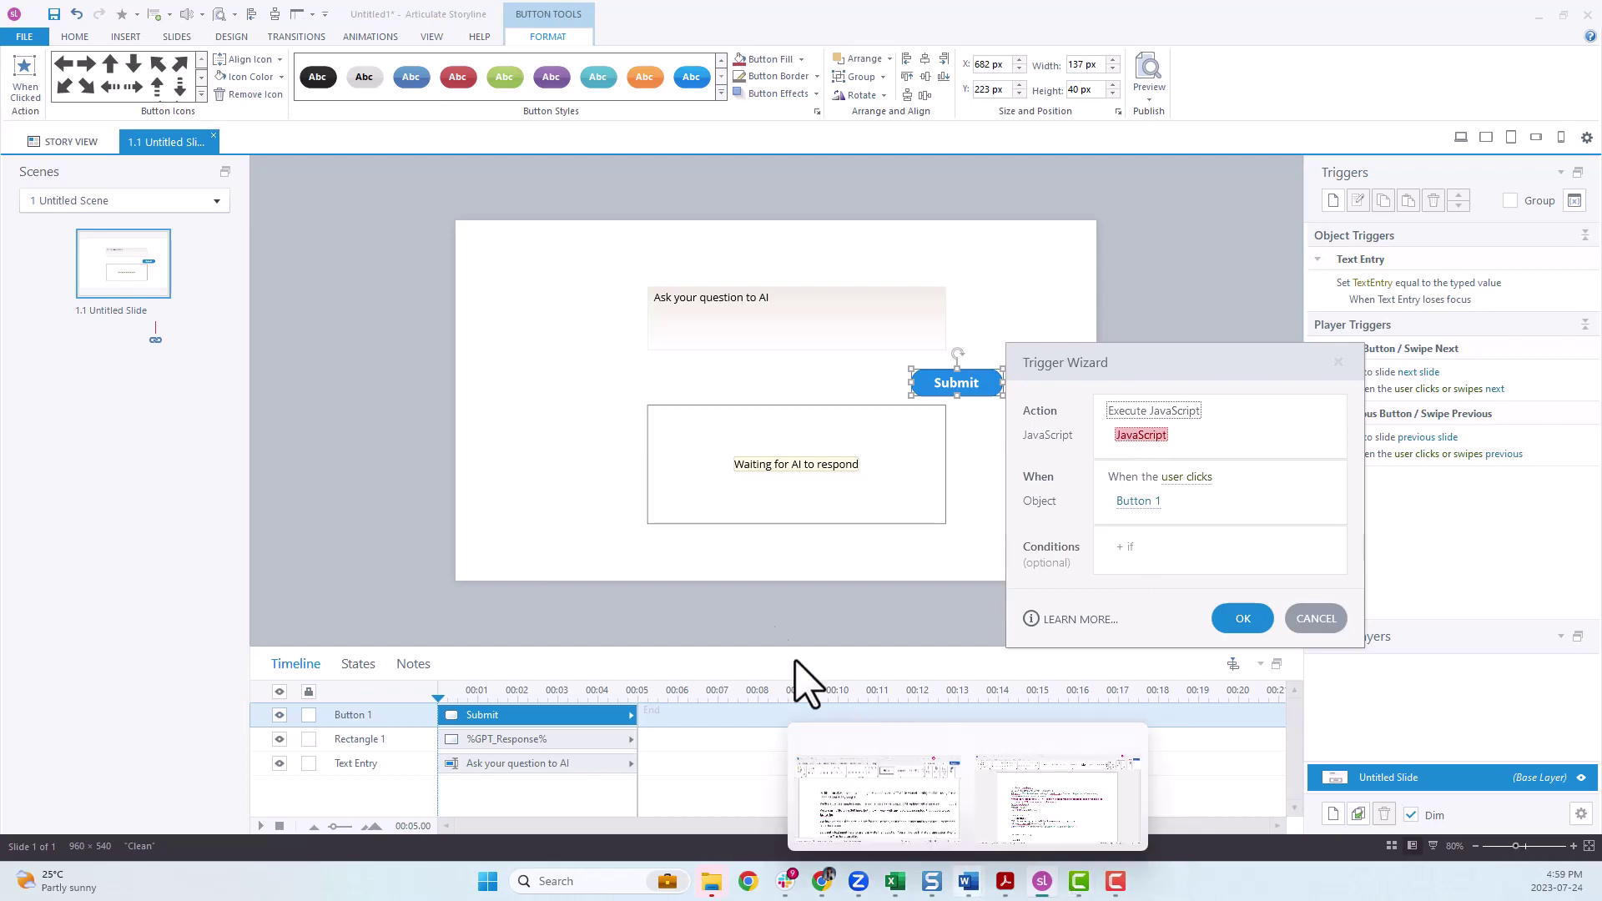
left_click(835, 789)
scroll(678, 499, "down", 5)
scroll(679, 503, "down", 4)
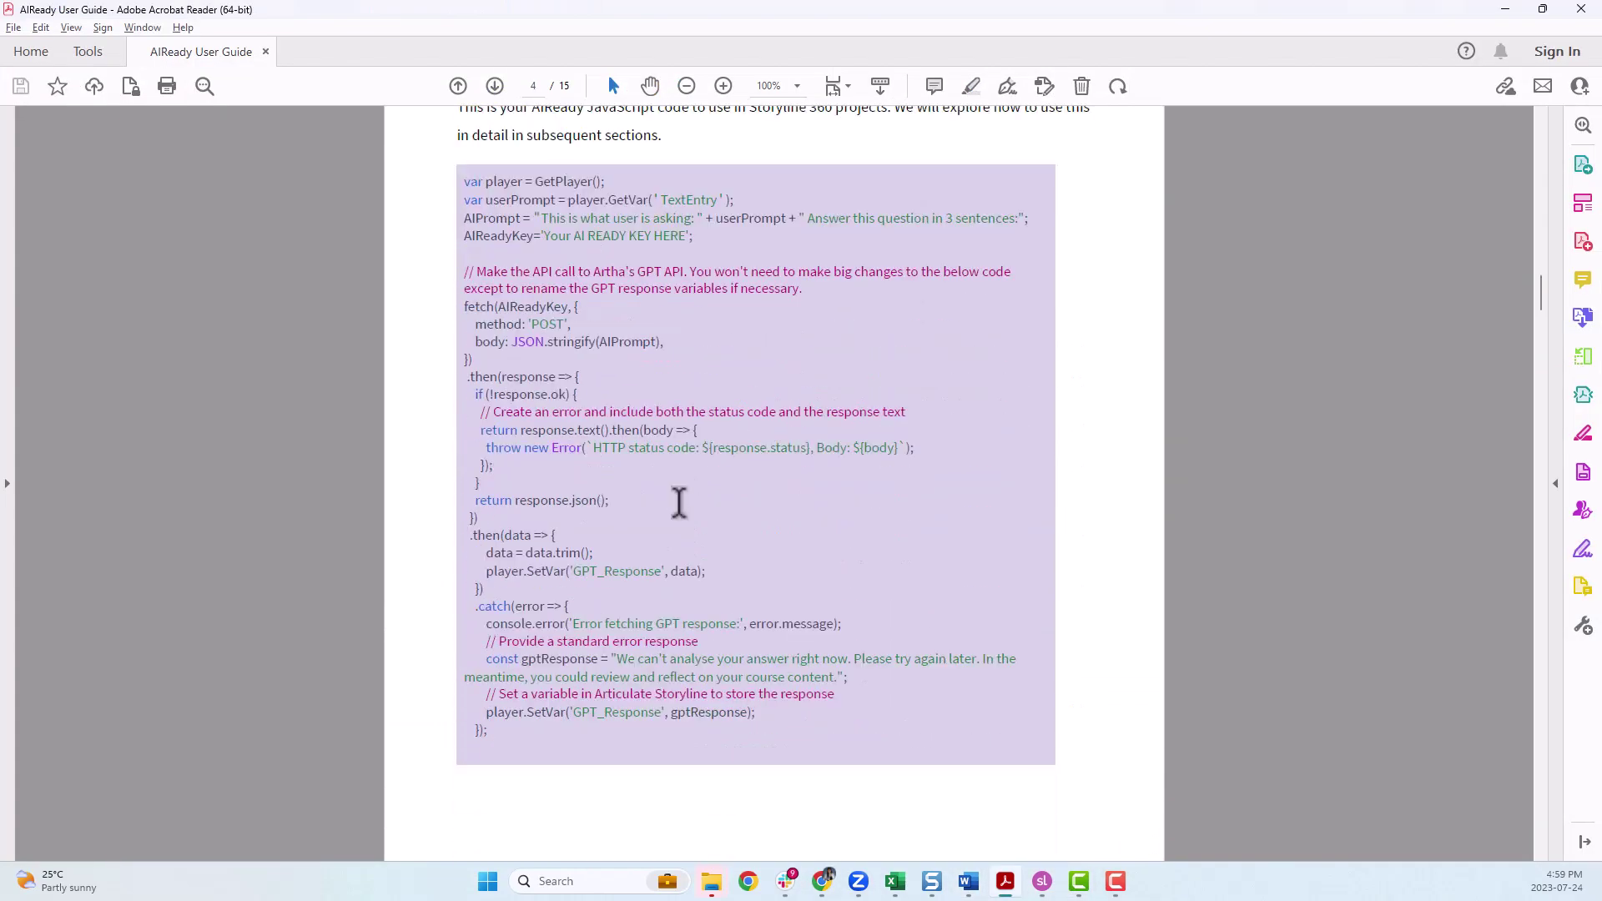
scroll(581, 701, "up", 1)
left_click_drag(490, 771, 469, 207)
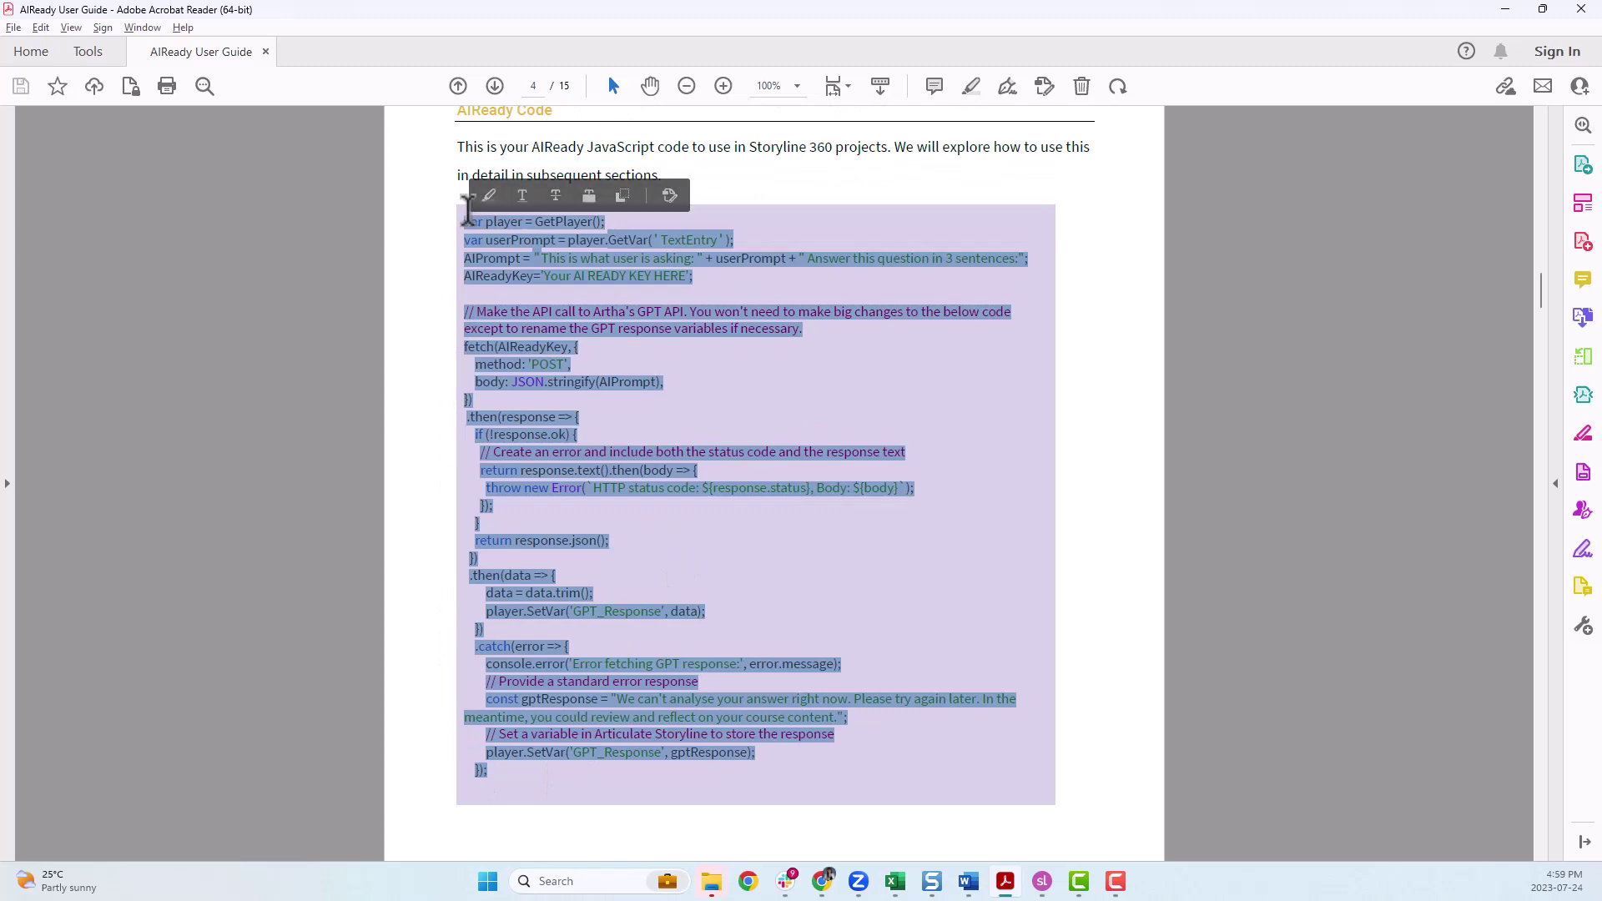
left_click(1504, 9)
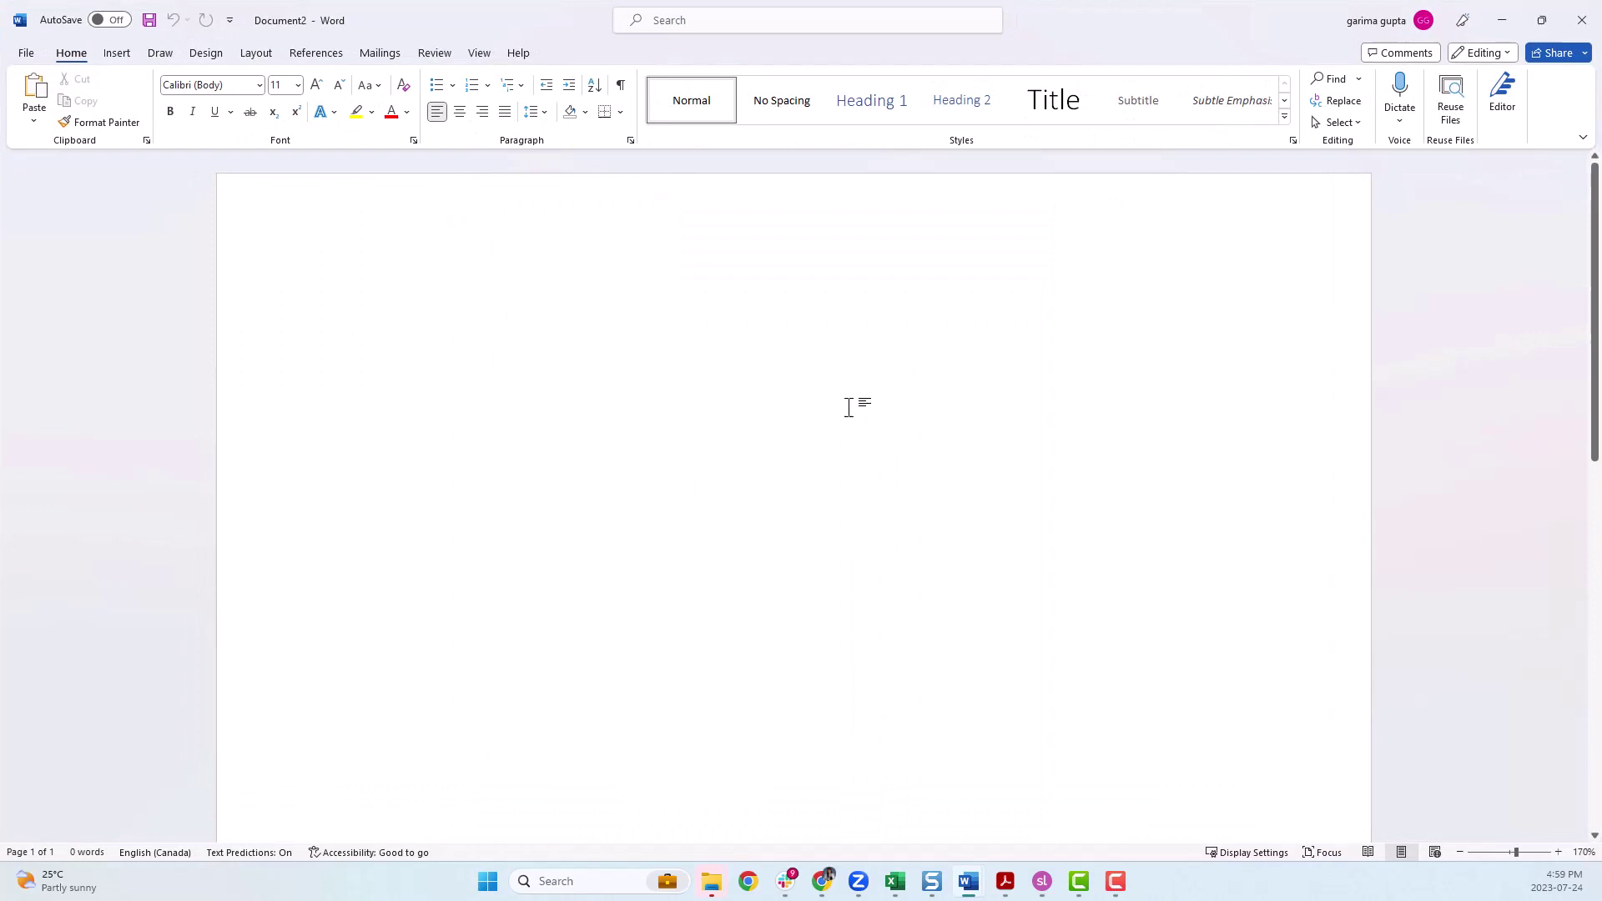
- Paste the AIReady JavaScript into Document2 and zoom out to see it all
key("ctrl+v")
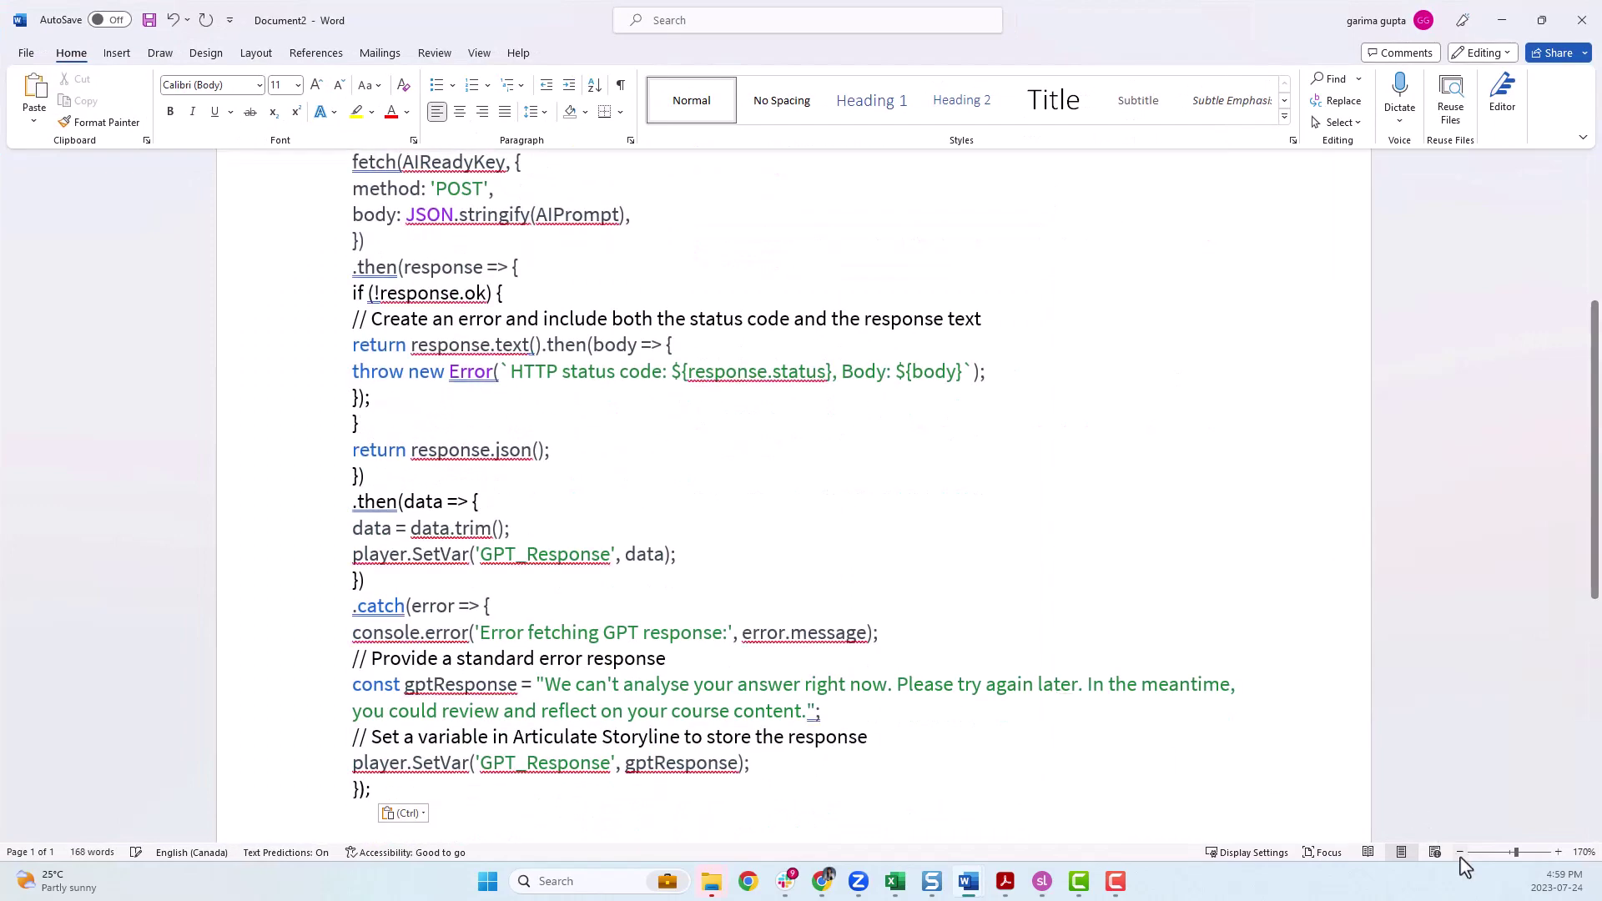
left_click(1461, 858)
left_click(1461, 858)
left_click(1461, 858)
left_click(1461, 858)
left_click(1461, 858)
left_click(1462, 858)
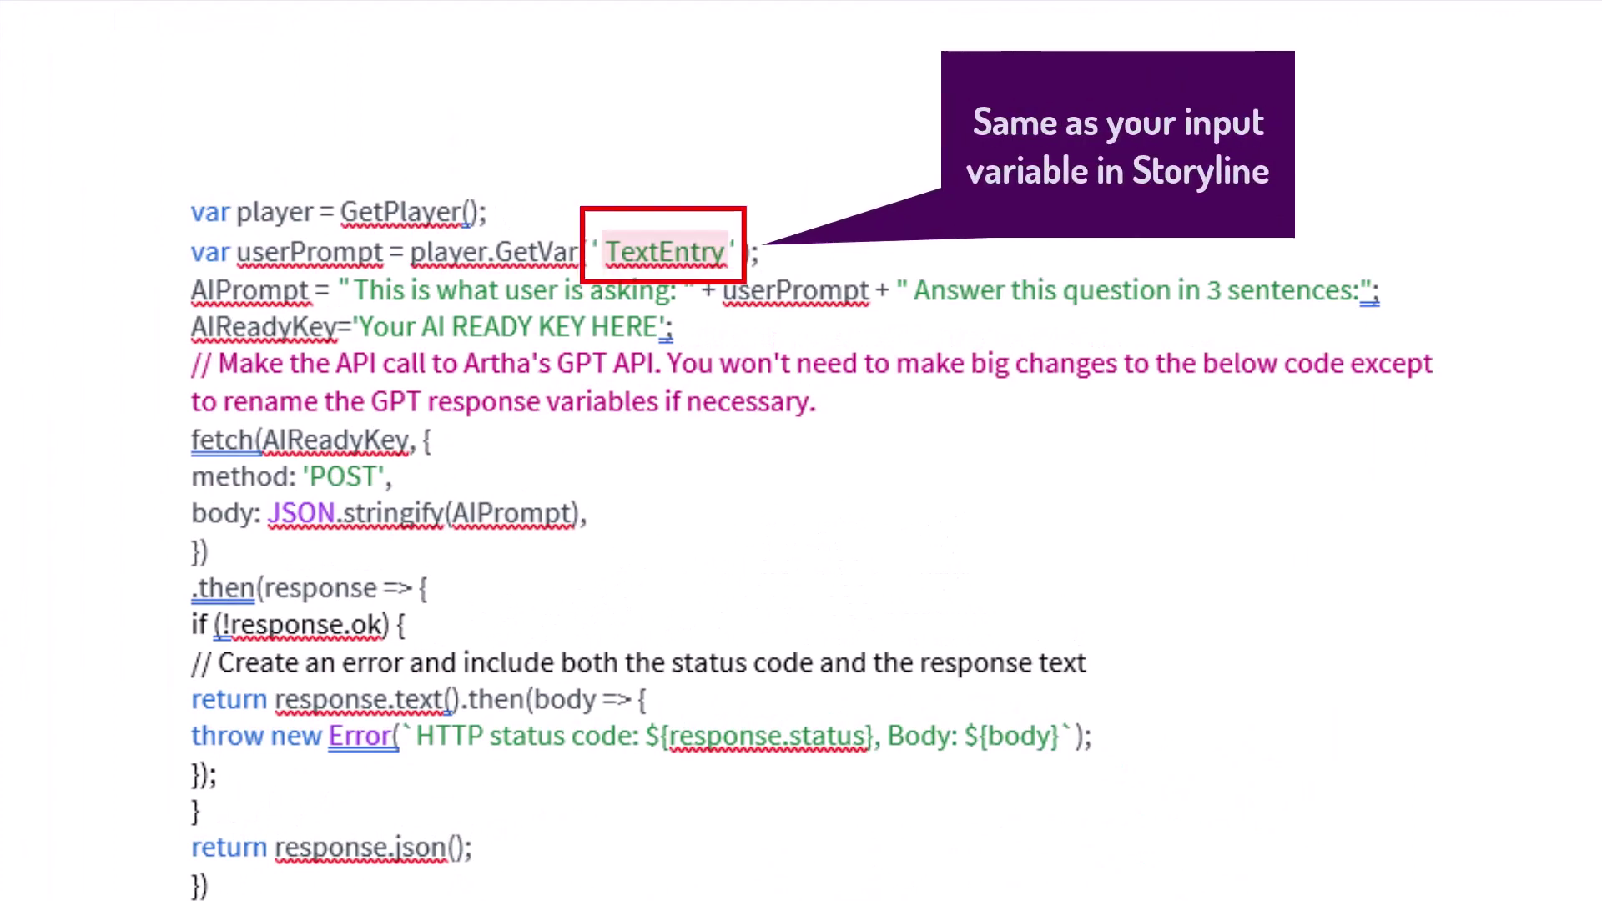
- Highlight the TextEntry, userPrompt and AIPrompt variables and the AIPrompt prompt text
left_click_drag(621, 251, 606, 250)
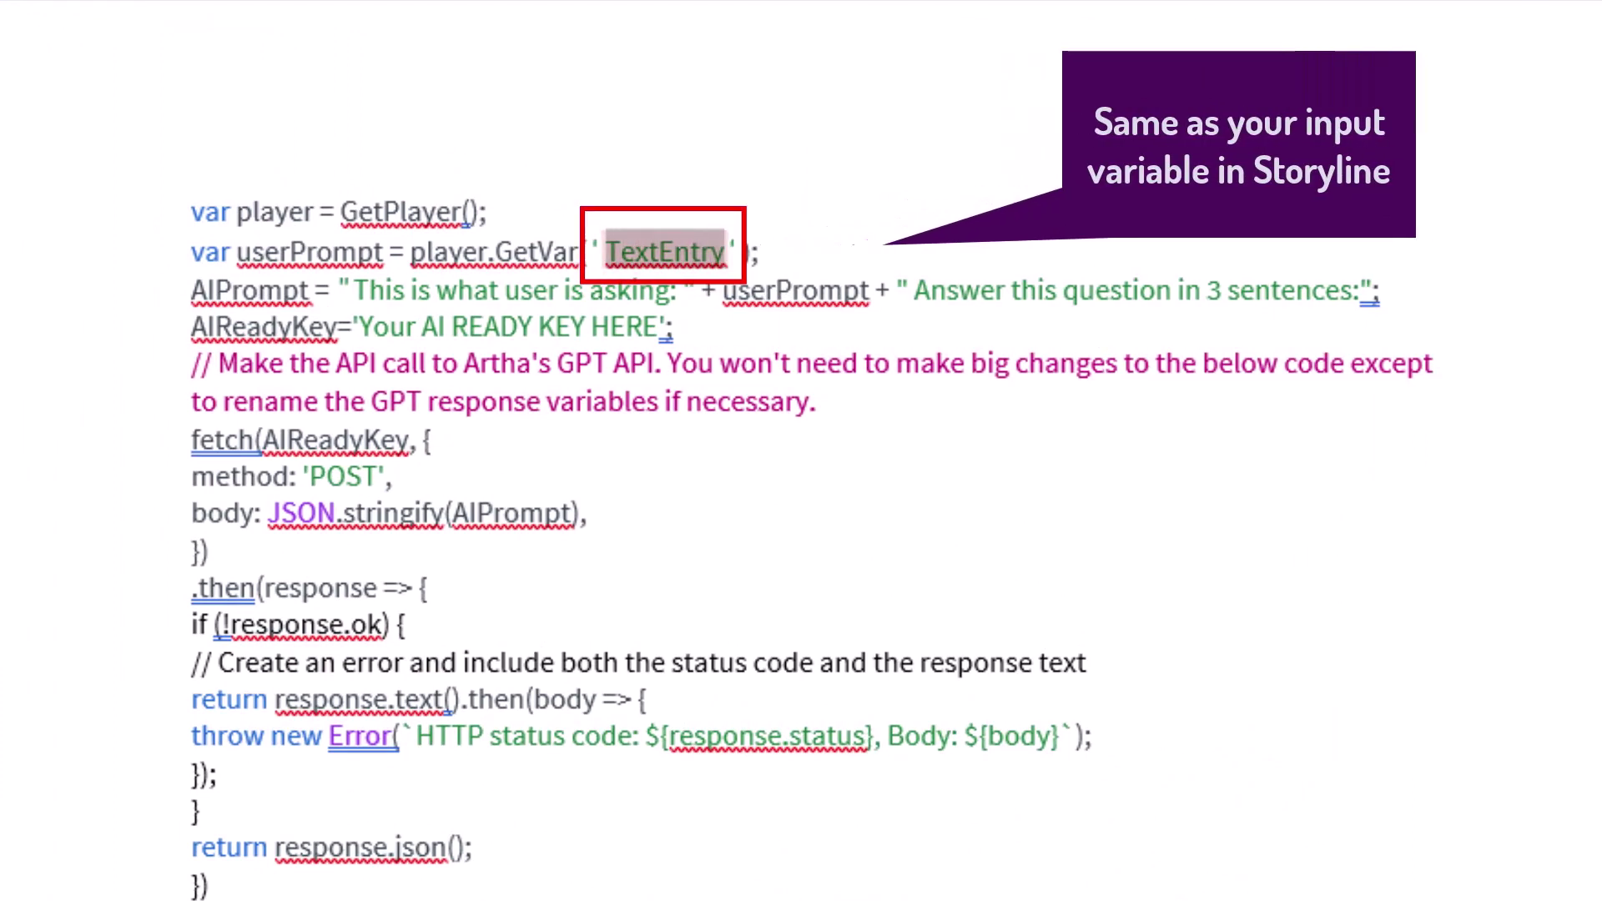
left_click_drag(383, 251, 237, 251)
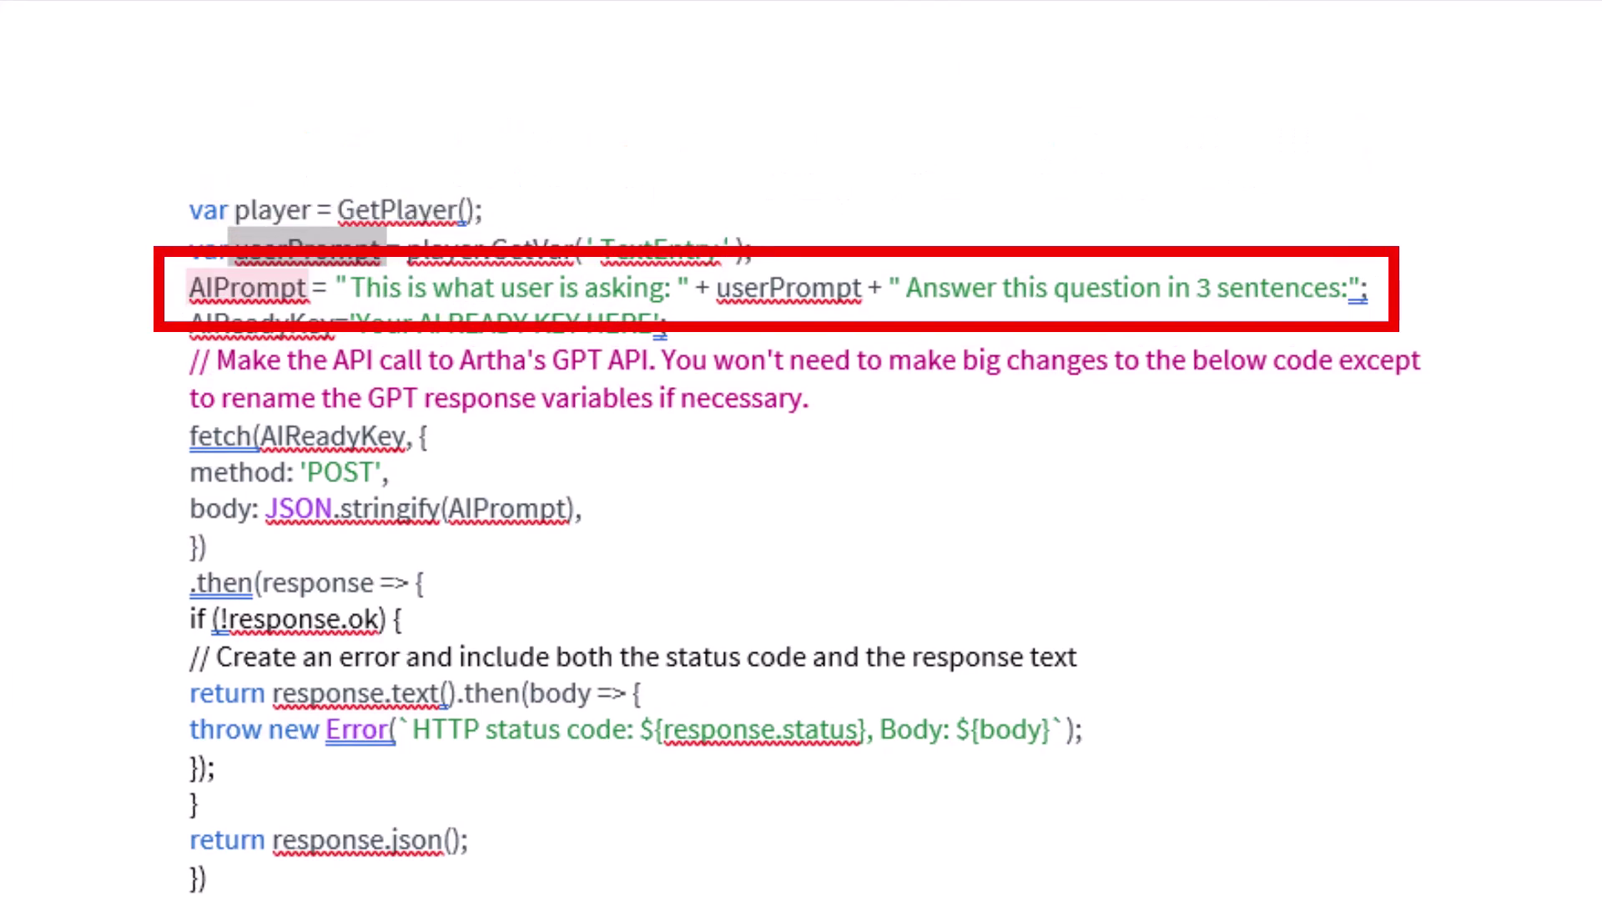
left_click_drag(307, 288, 190, 288)
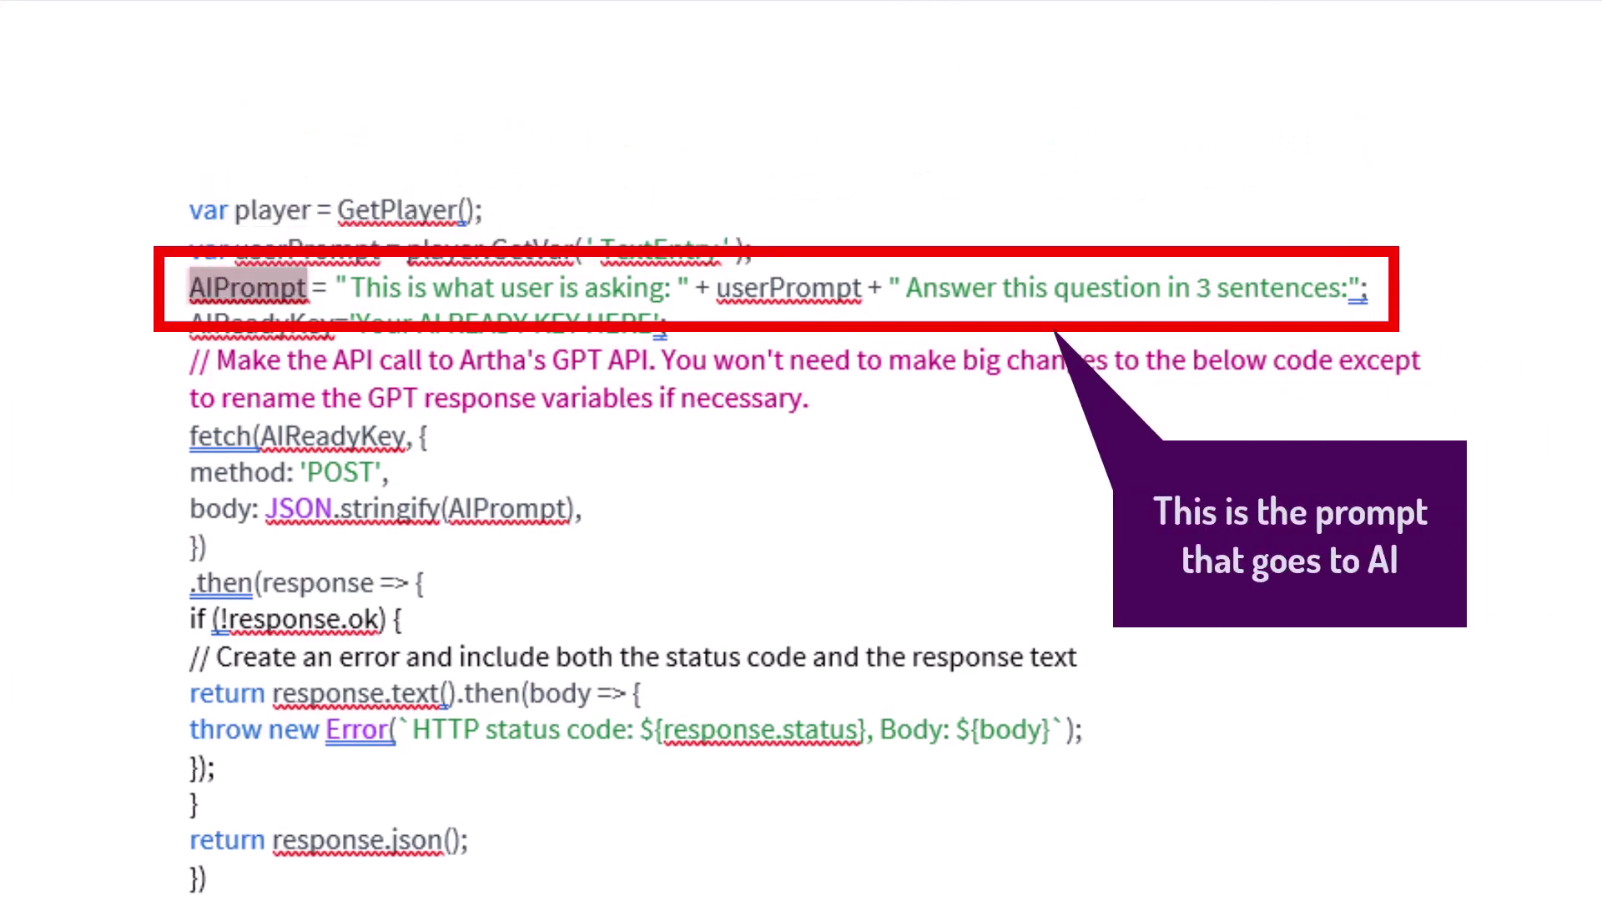
left_click_drag(312, 288, 1377, 287)
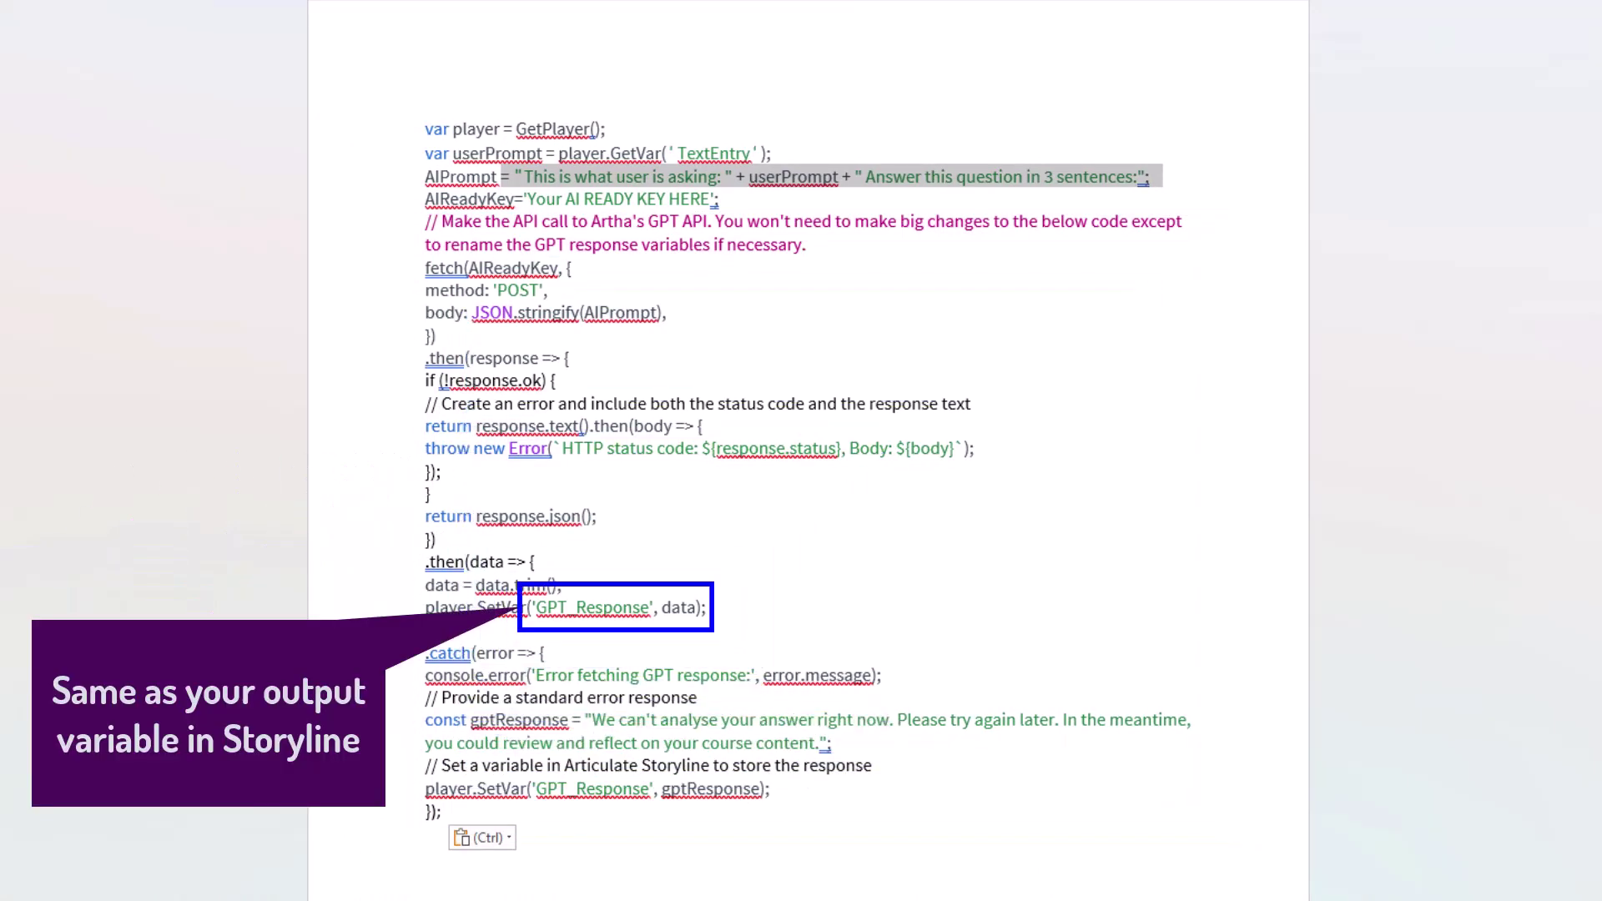
left_click(574, 358)
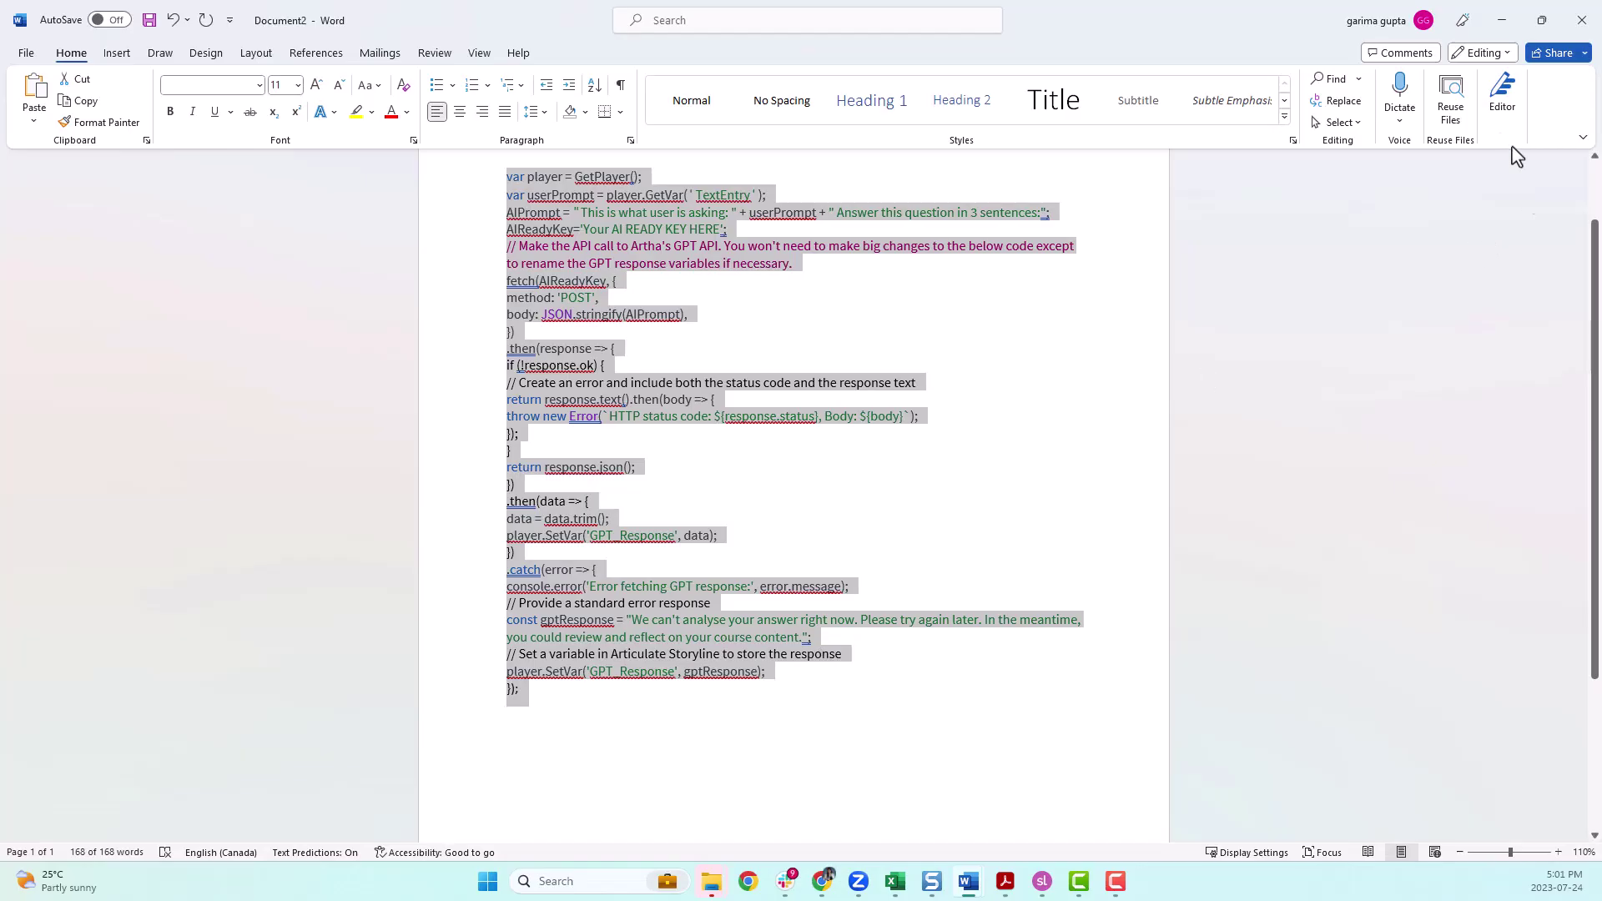
- Paste the AI script into Button 1's Execute JavaScript trigger and save it
left_click(1502, 23)
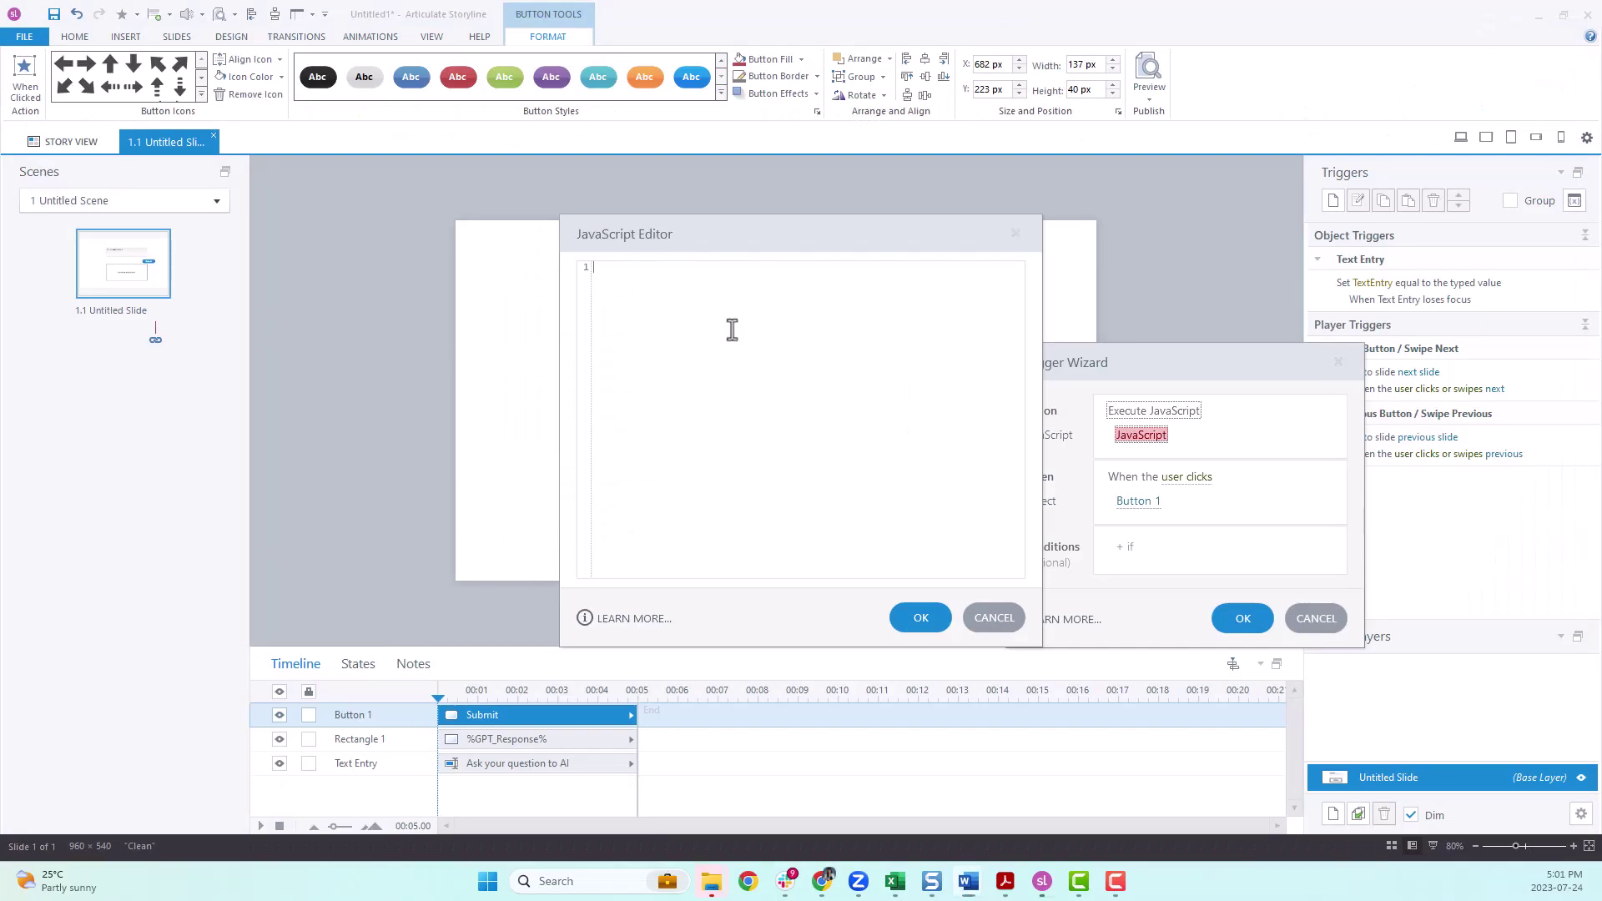
key("ctrl+v")
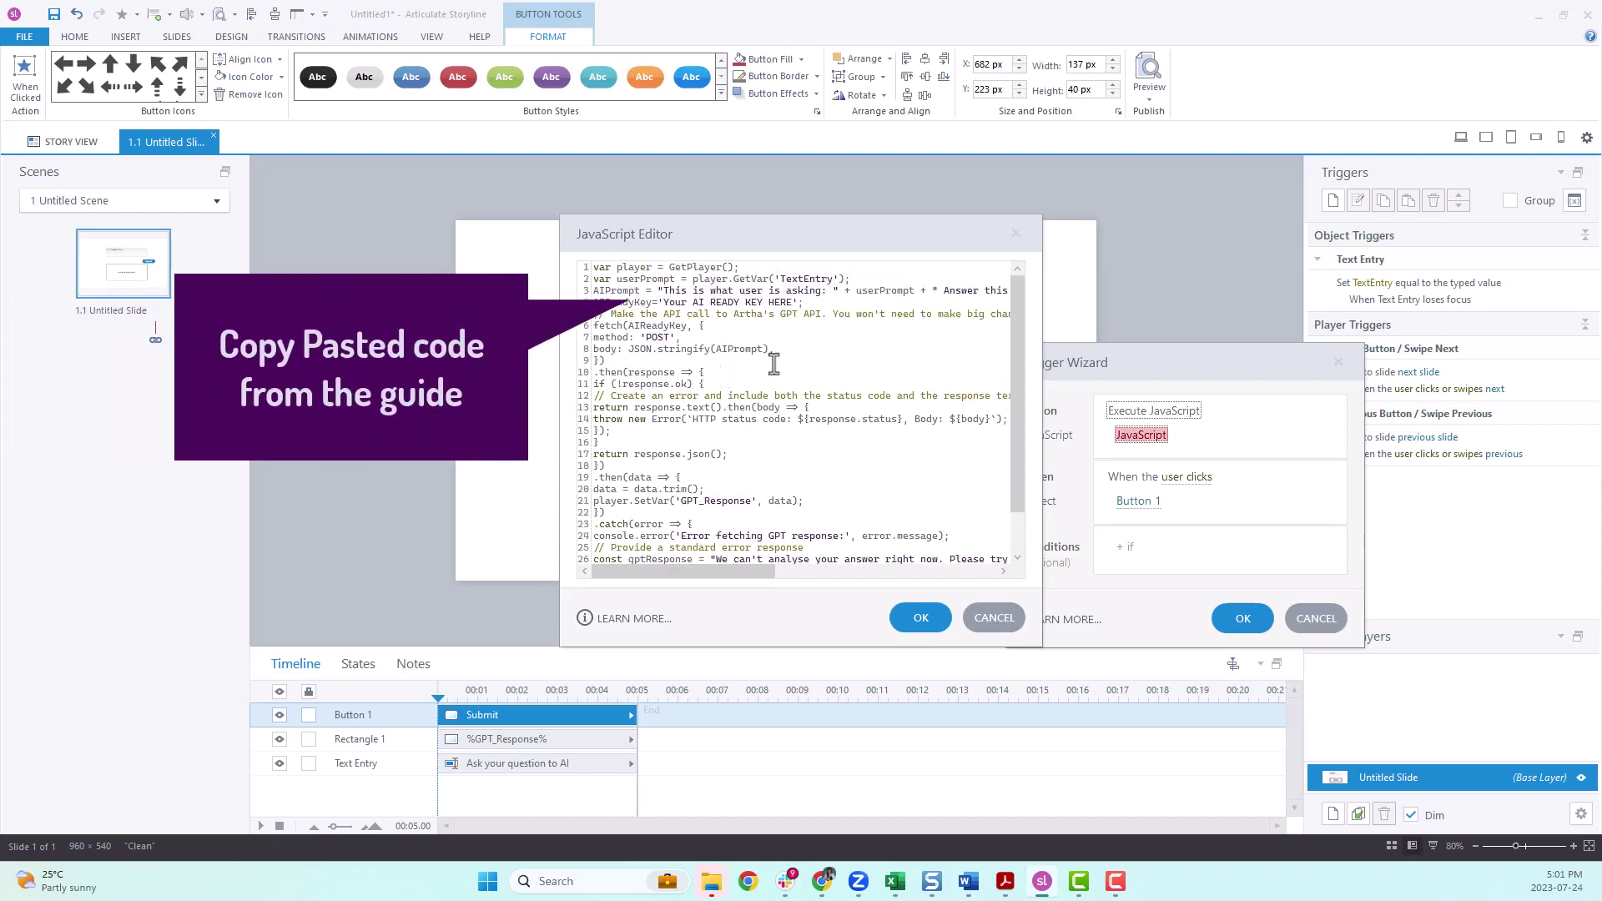
left_click(925, 625)
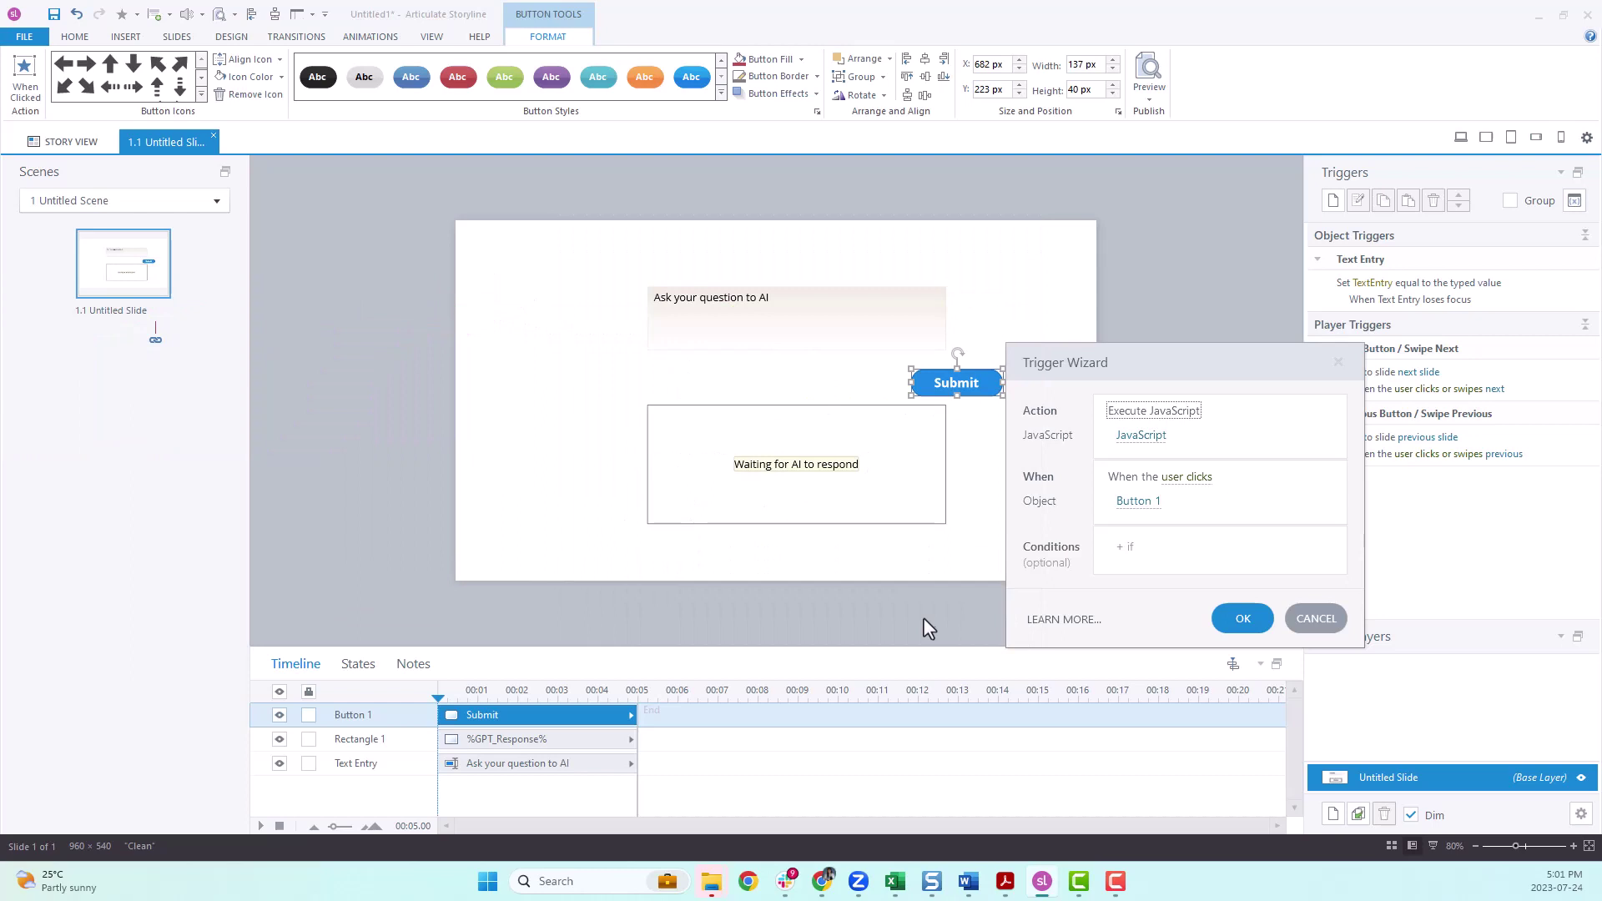
left_click(1243, 619)
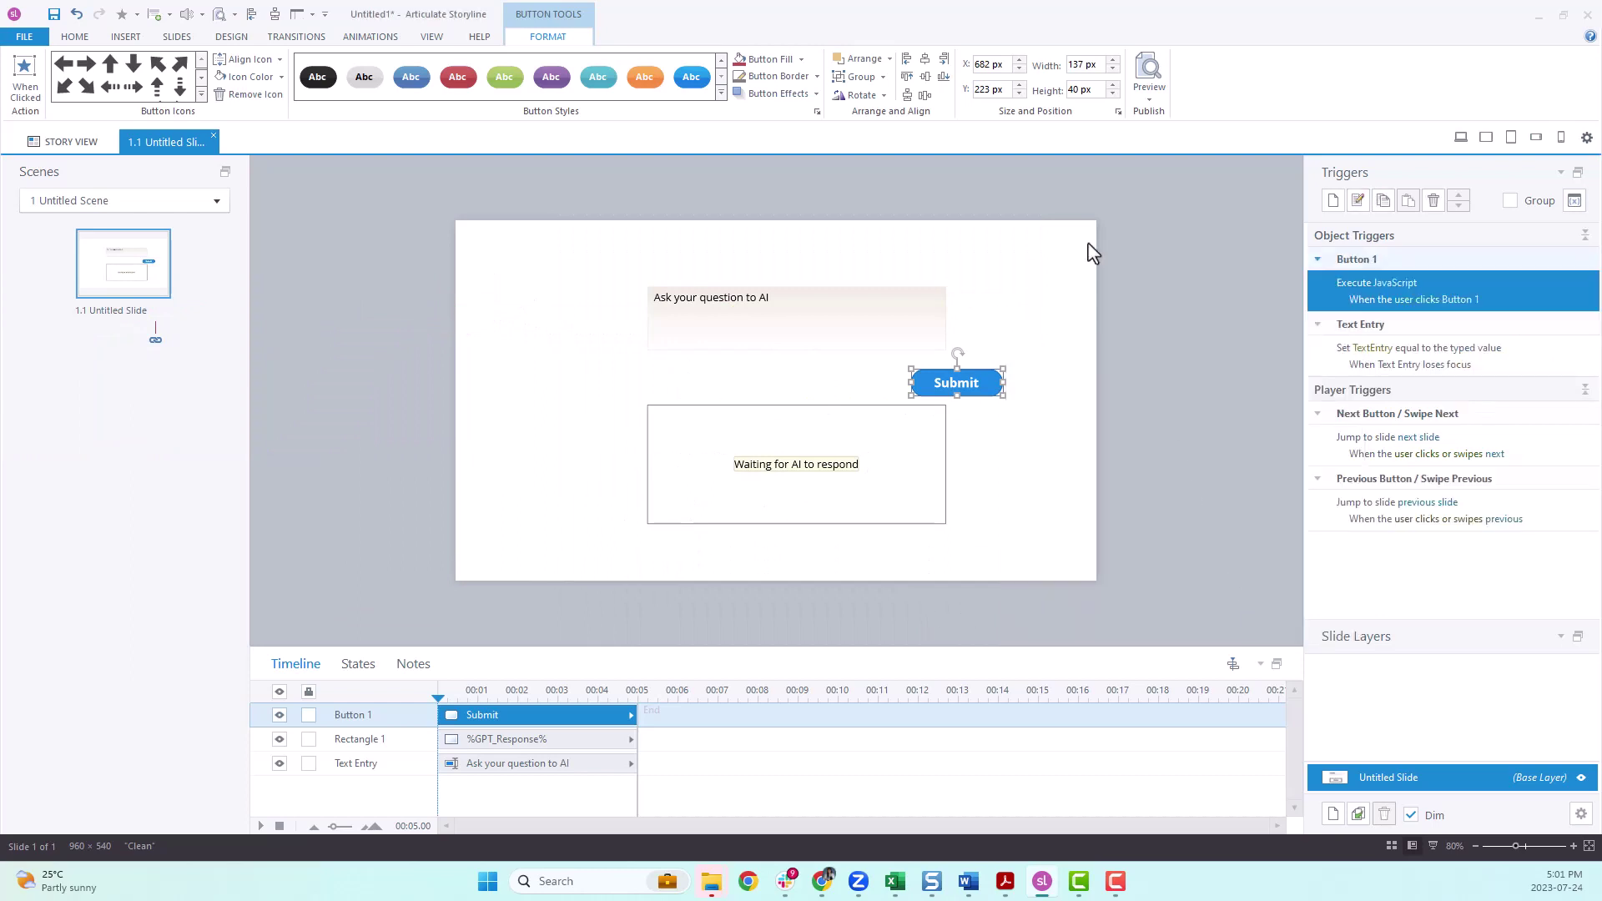
- Publish the project to the web with the title 'AI demo 1'
left_click(1160, 100)
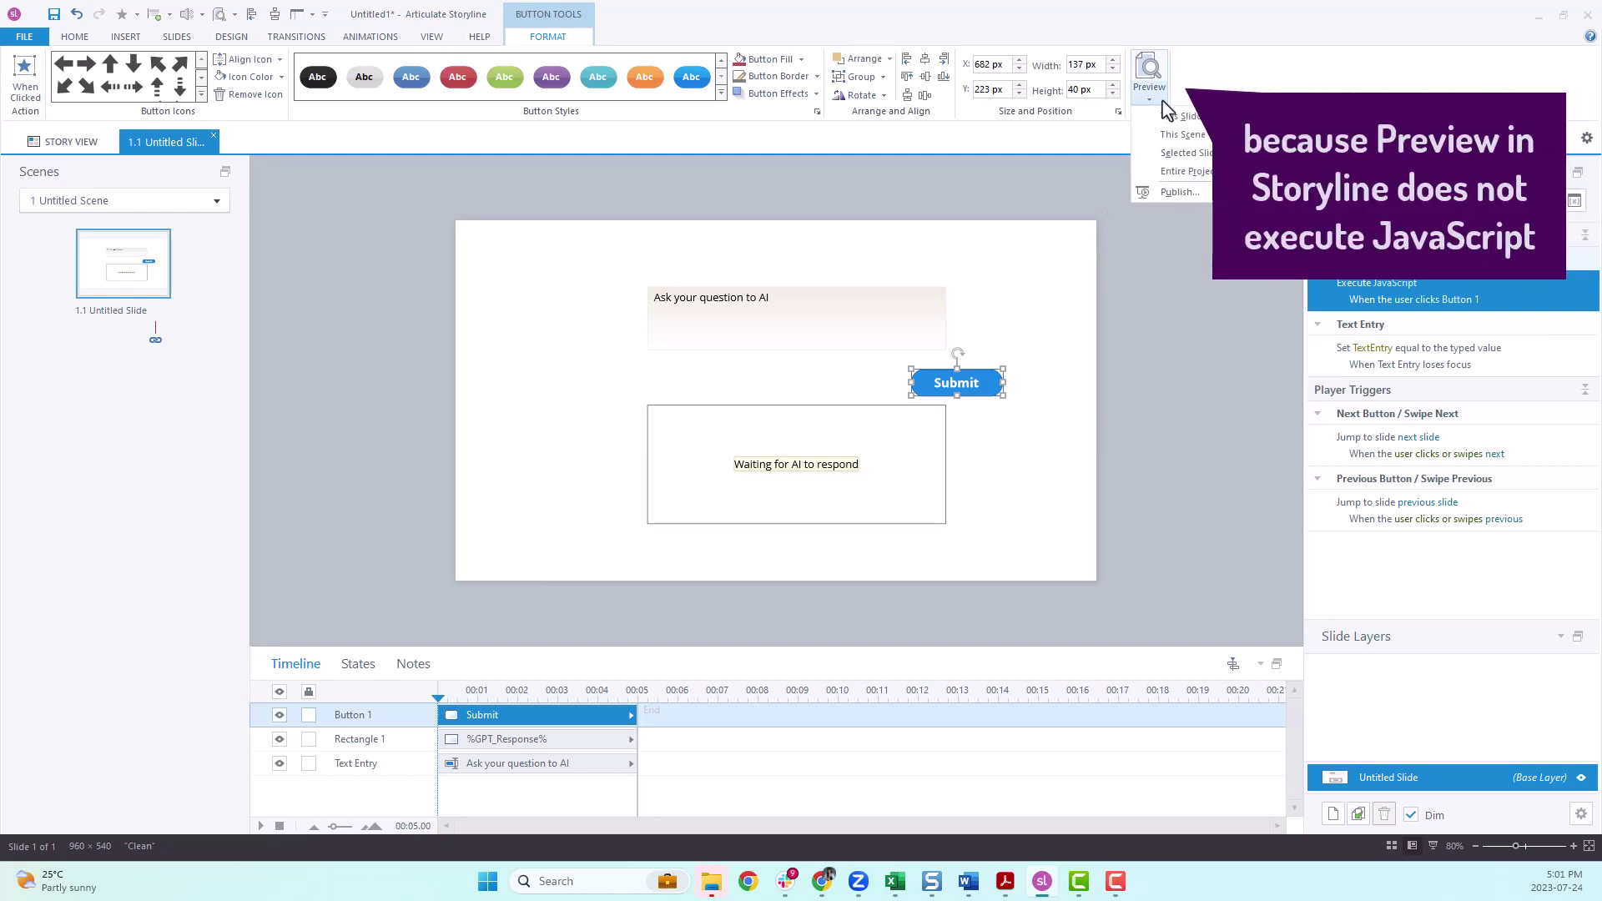
left_click(1163, 193)
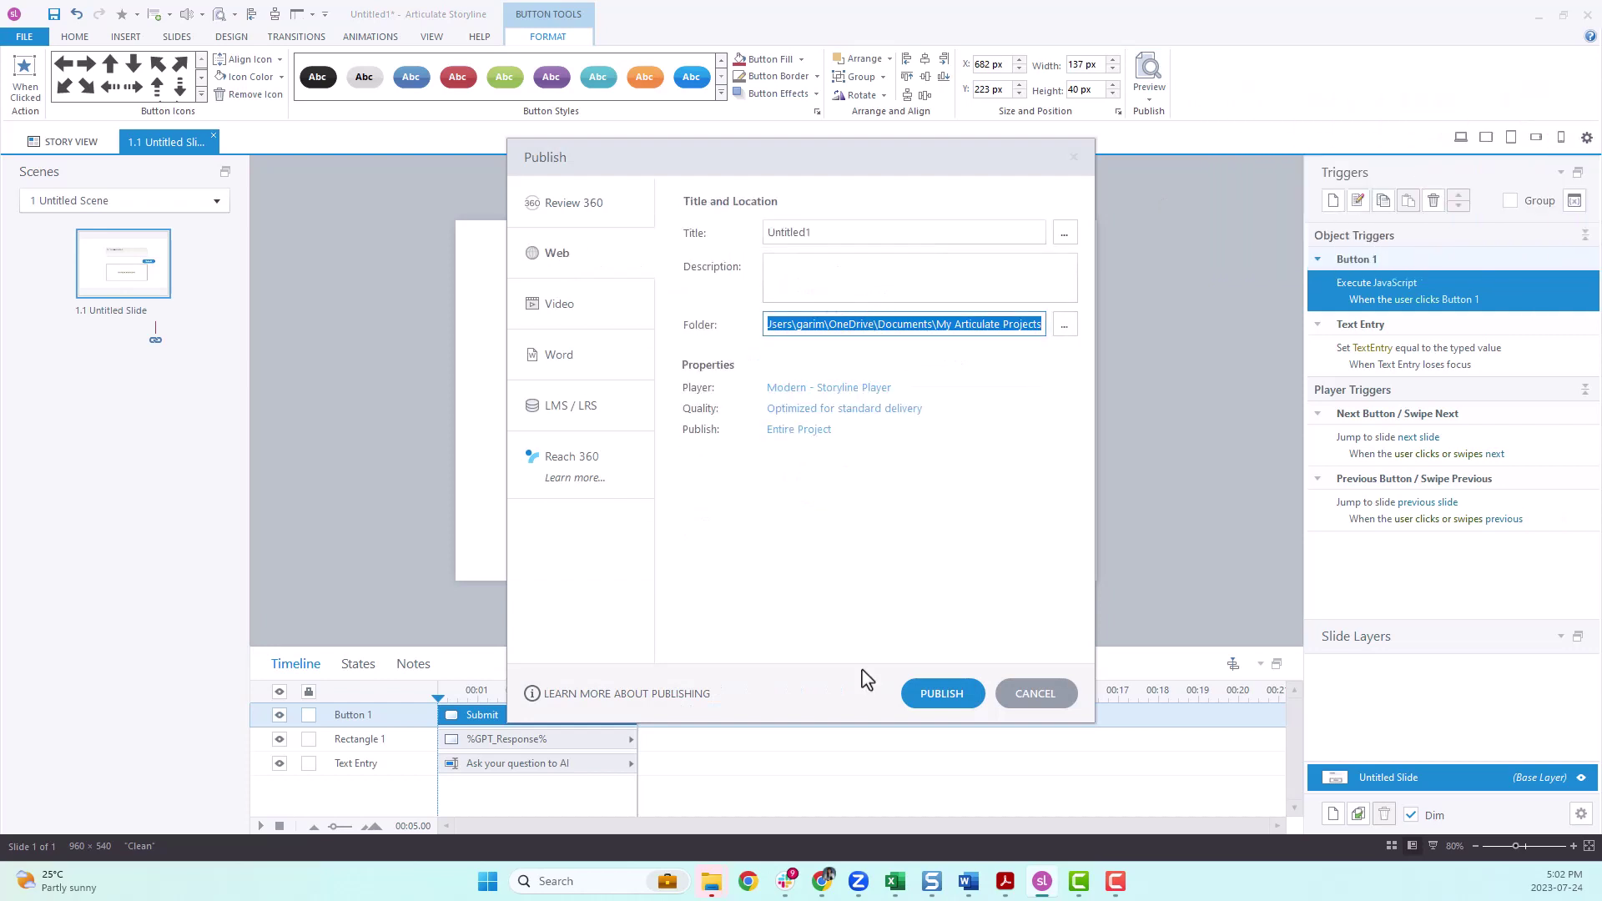
type("AI demo 1")
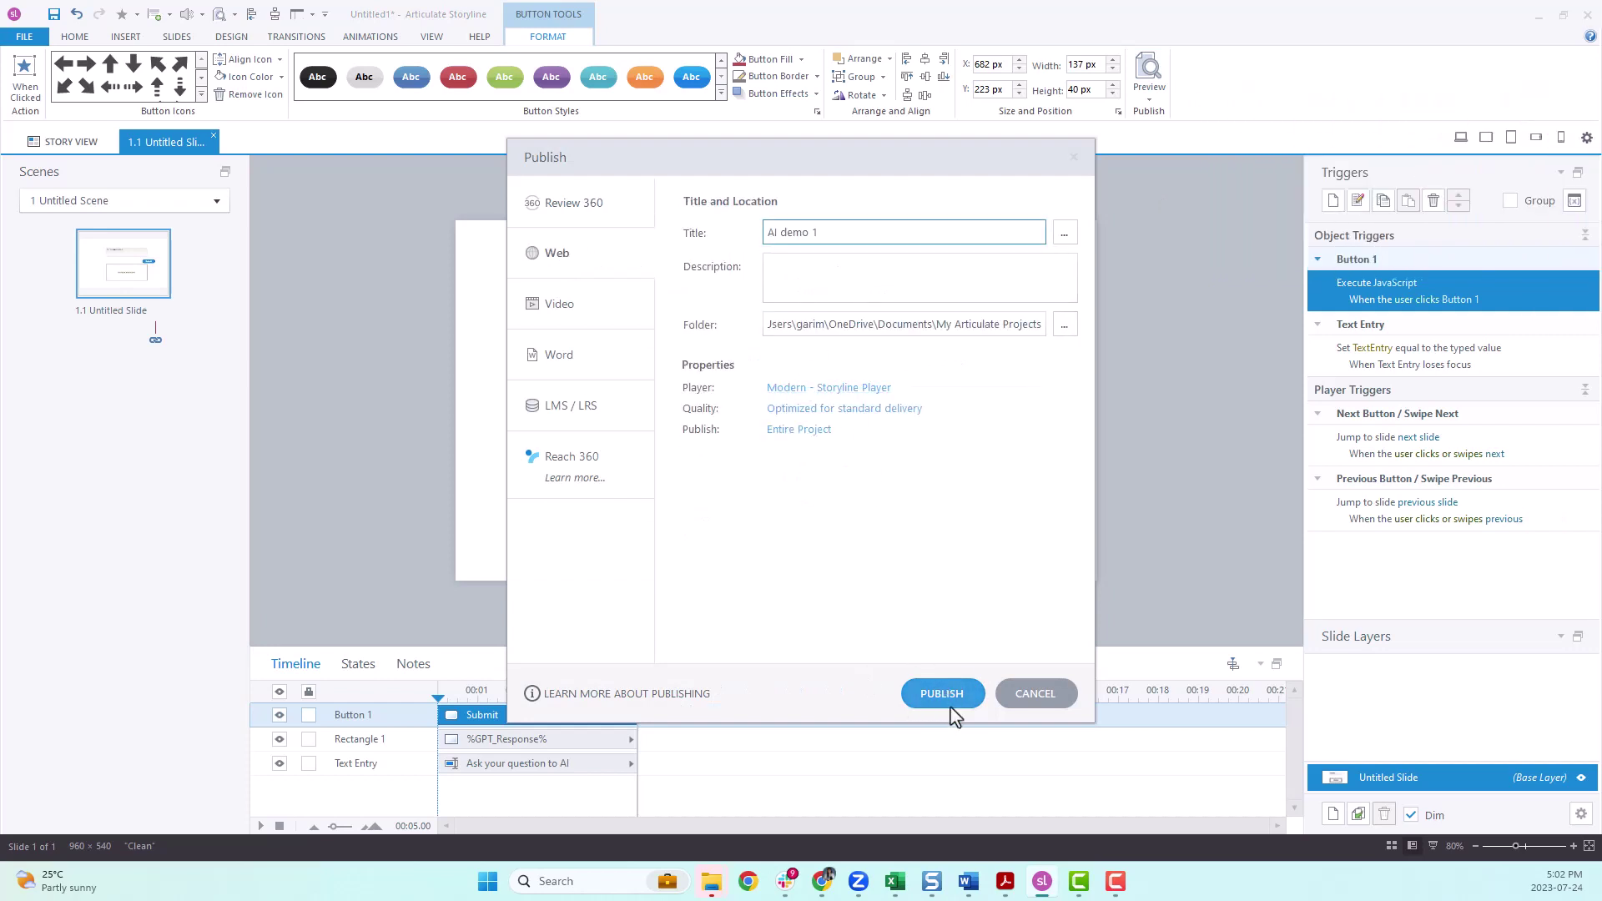
left_click(938, 701)
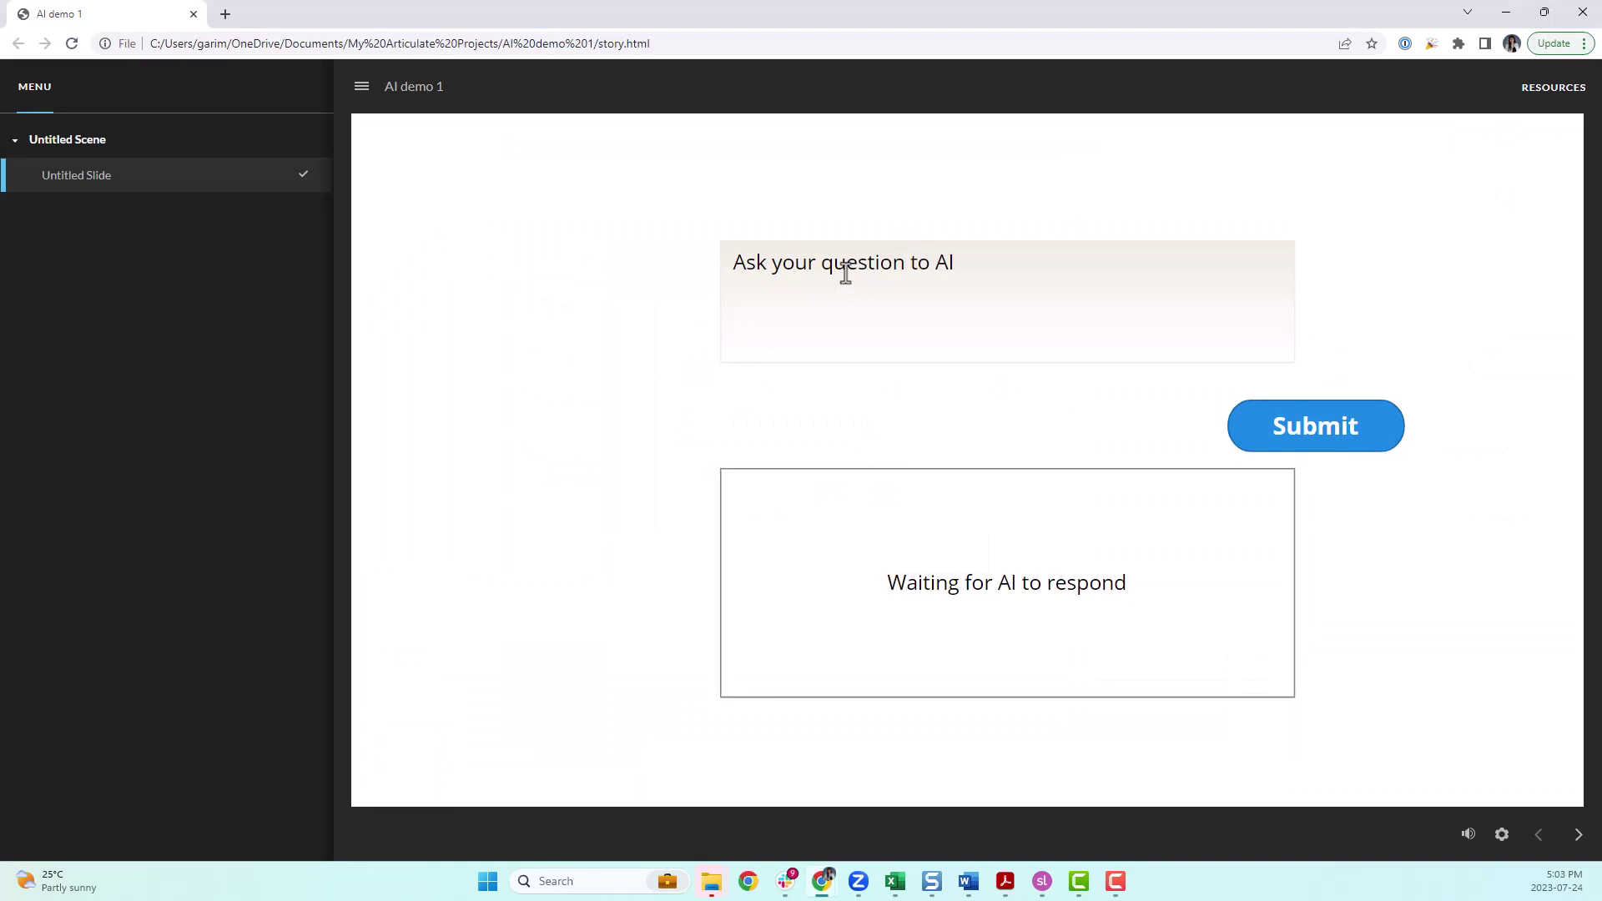
- Type 'Who was Cleopatra?' into the course's question box
left_click(845, 272)
type("Wh")
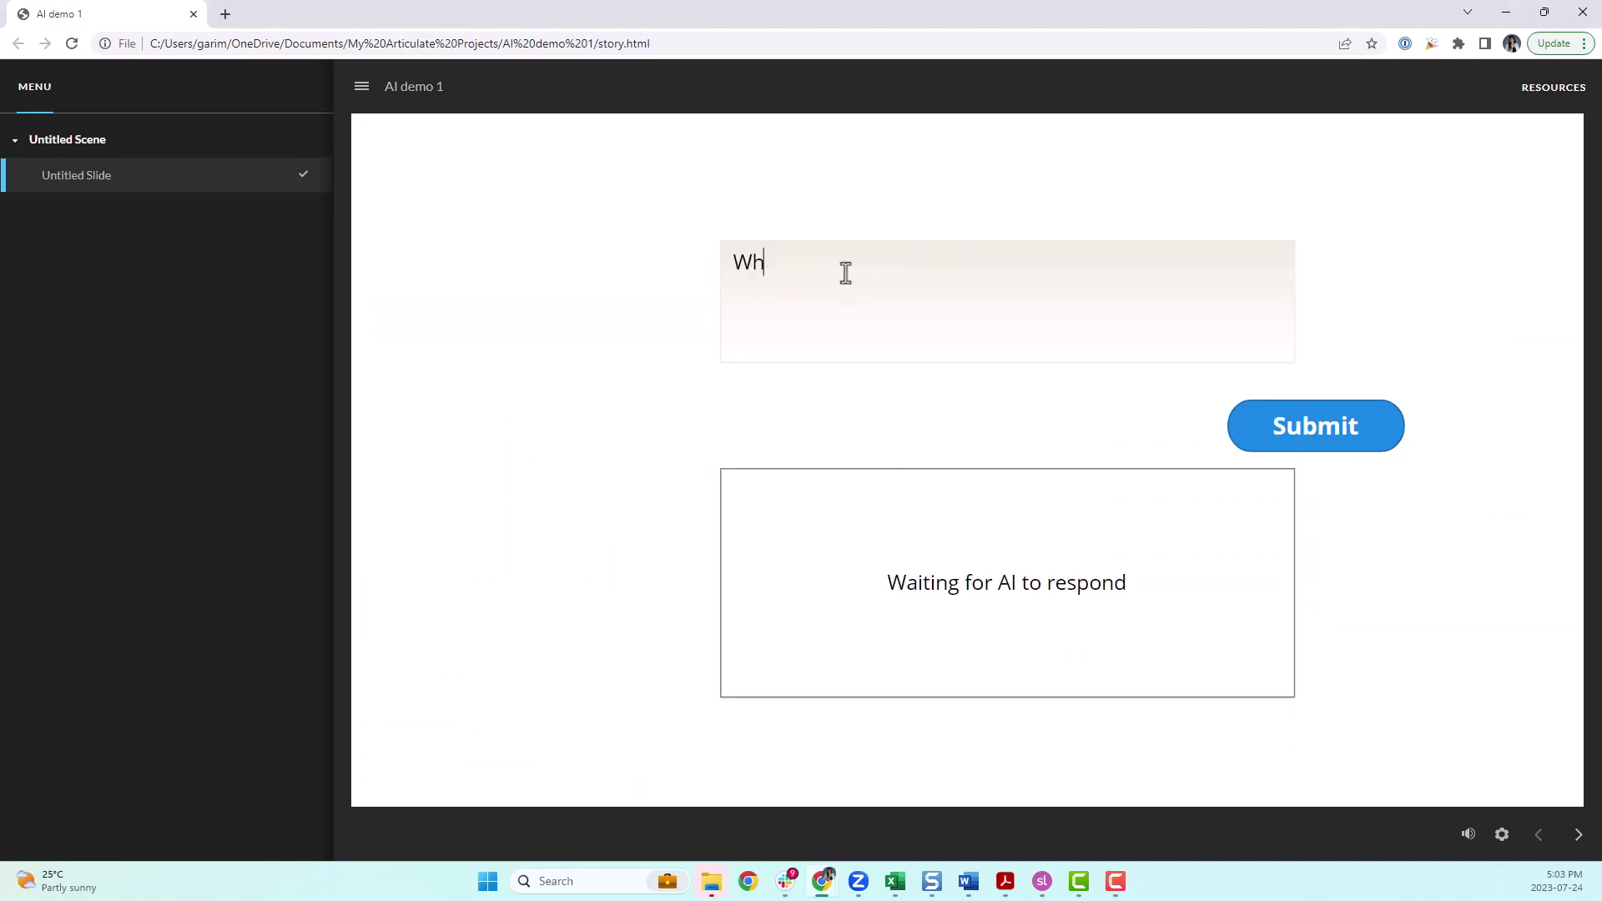
type("o was Cleopatra?")
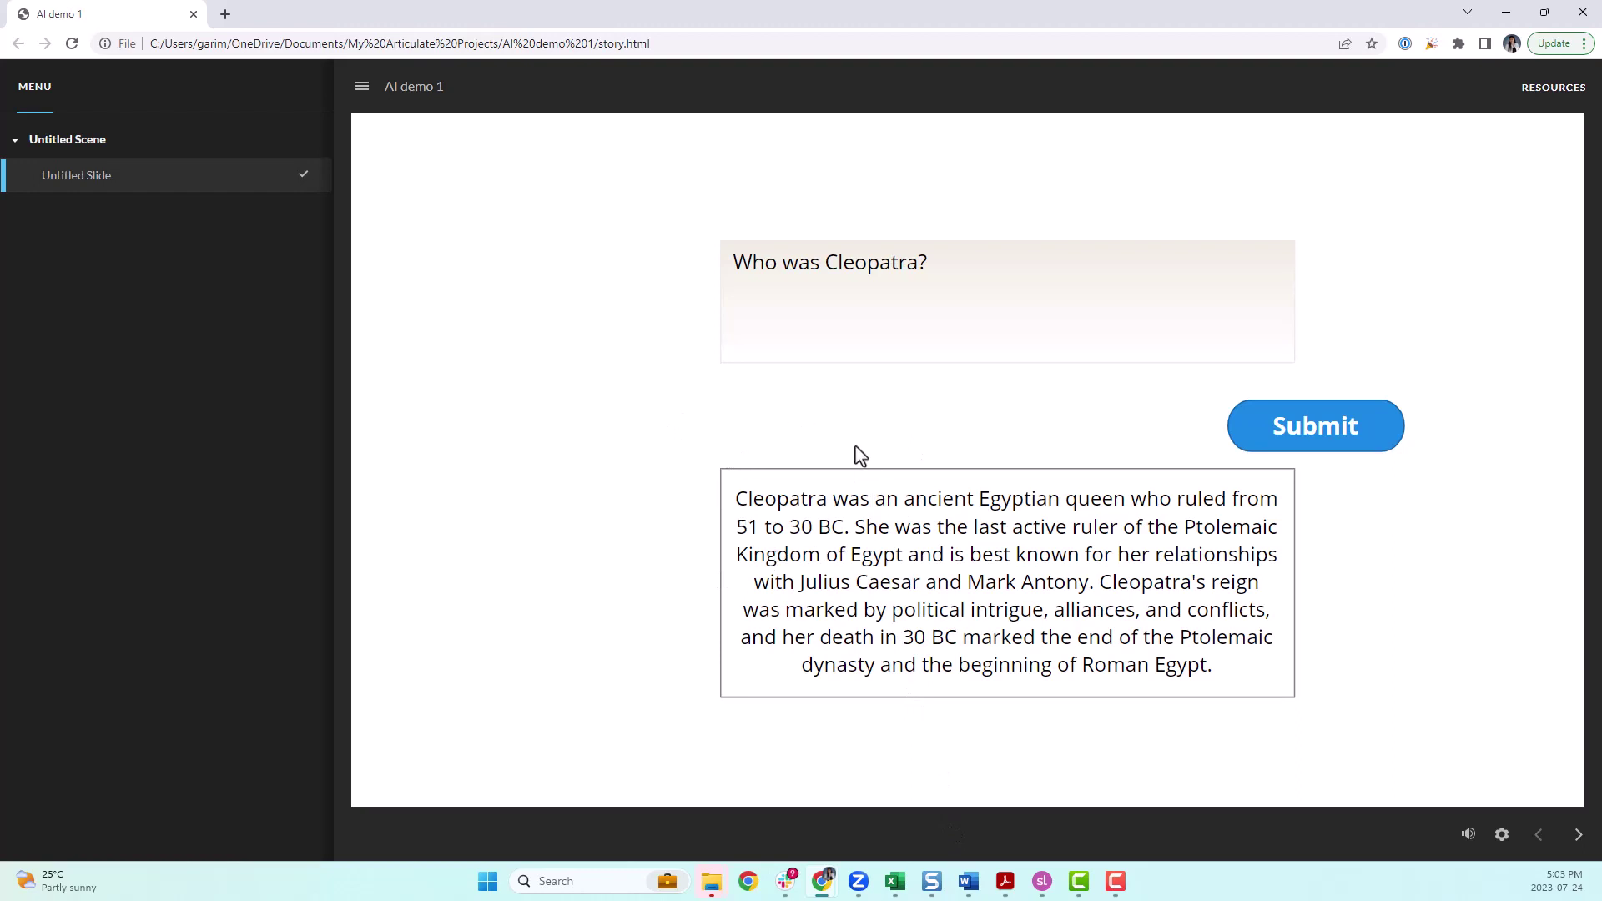
- Back in Storyline, add a new slide layer named AI Response Layer
key("alt+Tab")
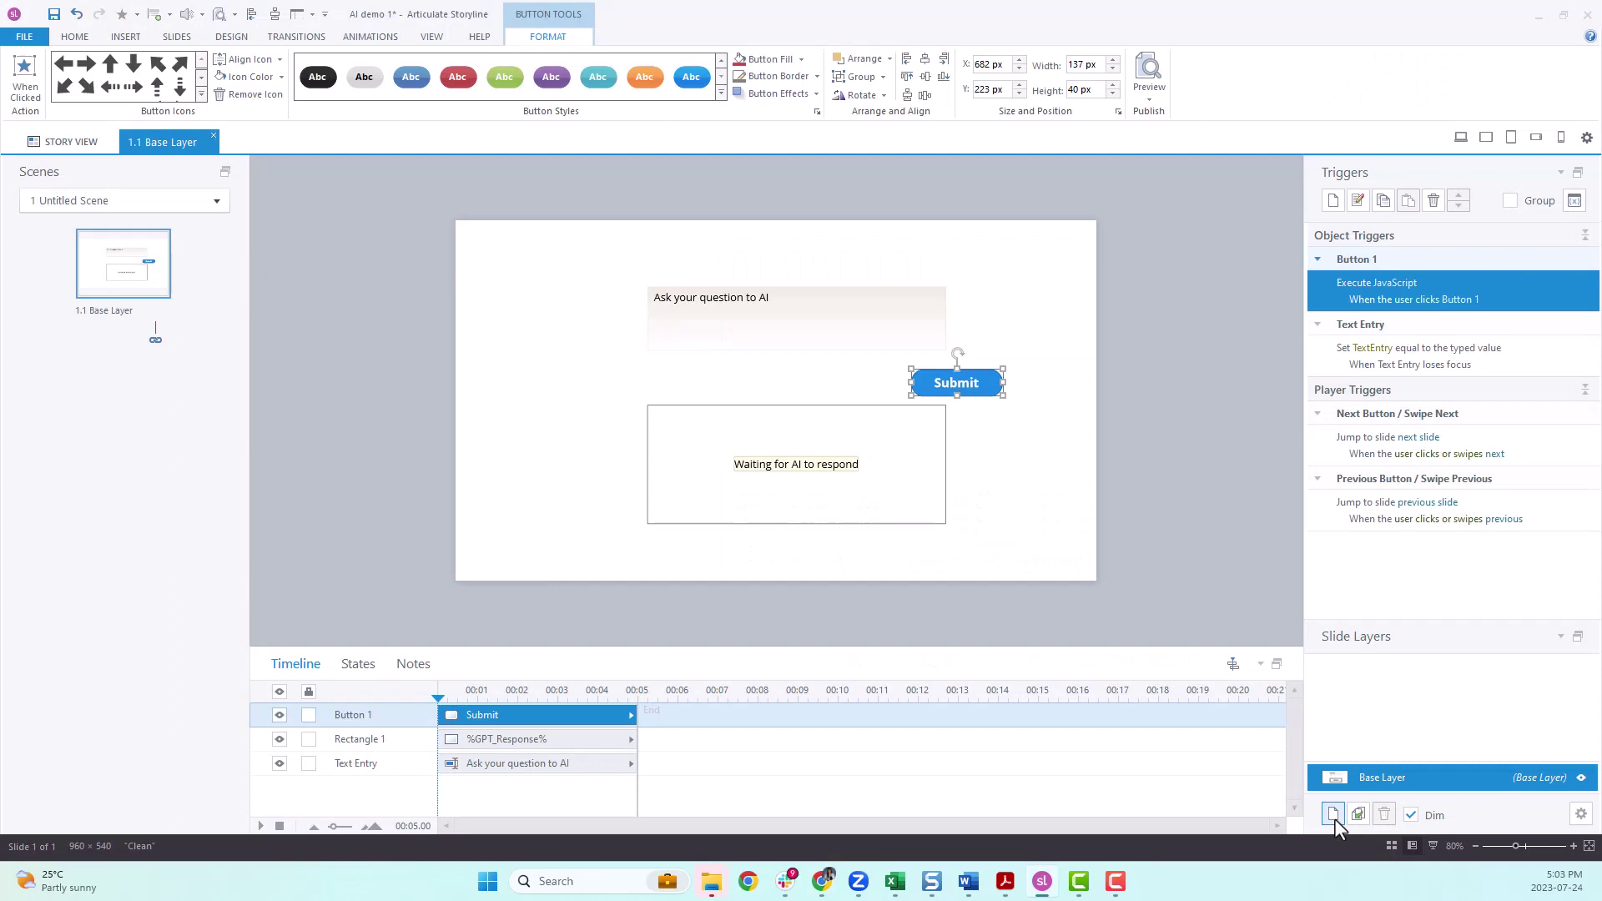
left_click(1334, 818)
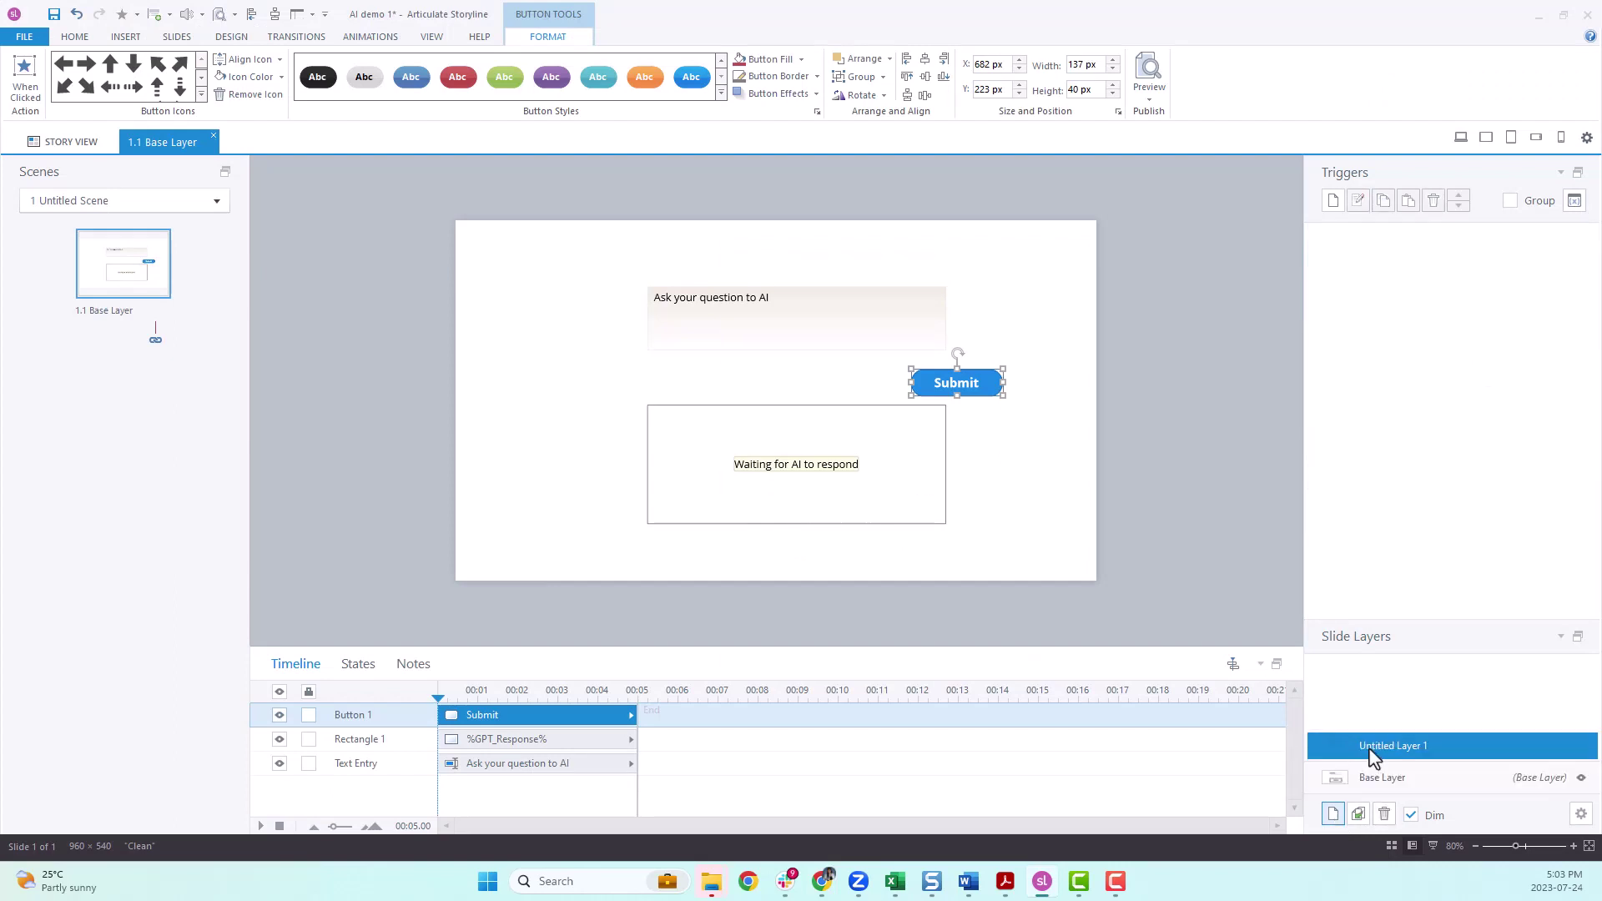
double_click(1387, 747)
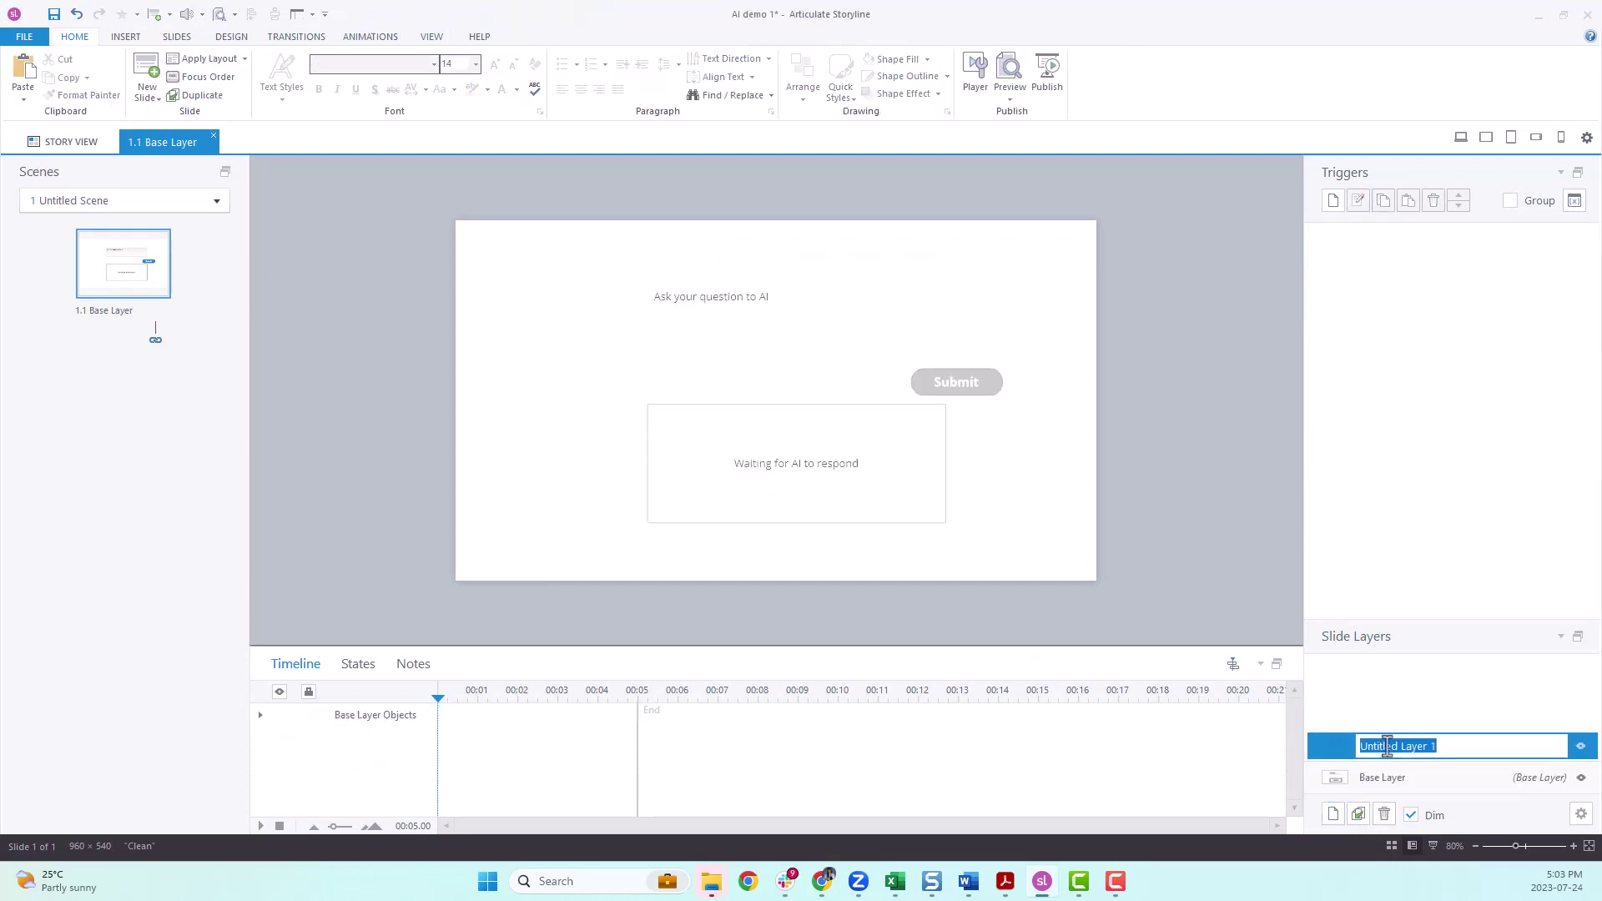
type("AI Response Layer")
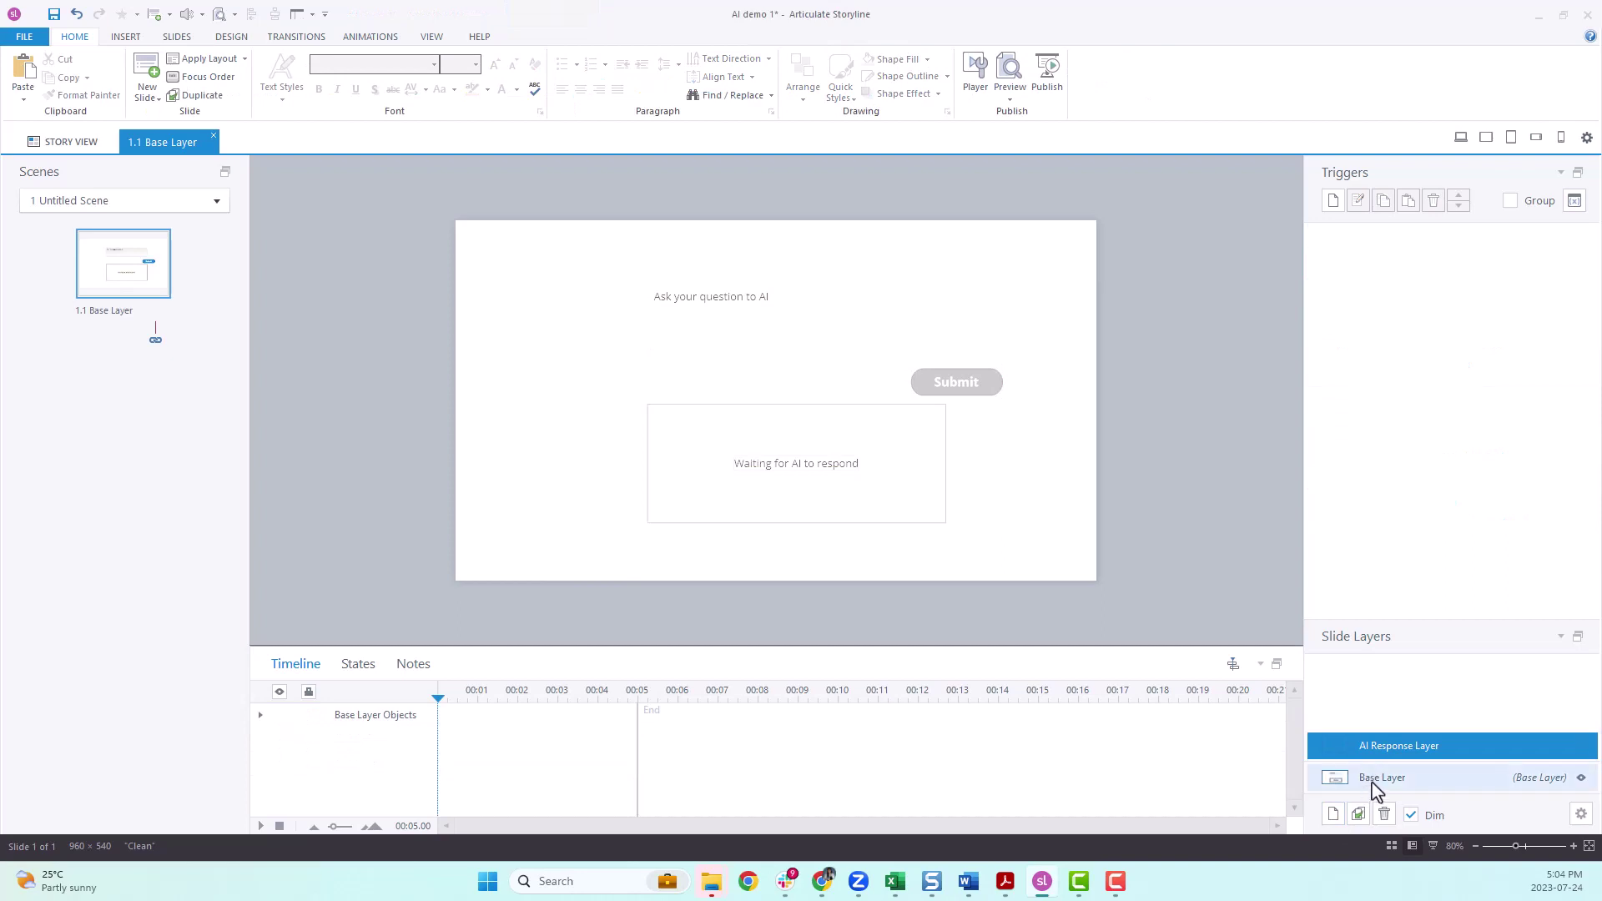
- Cut the Waiting for AI to respond box from the Base Layer and paste it onto AI Response Layer
left_click(1370, 780)
left_click(876, 525)
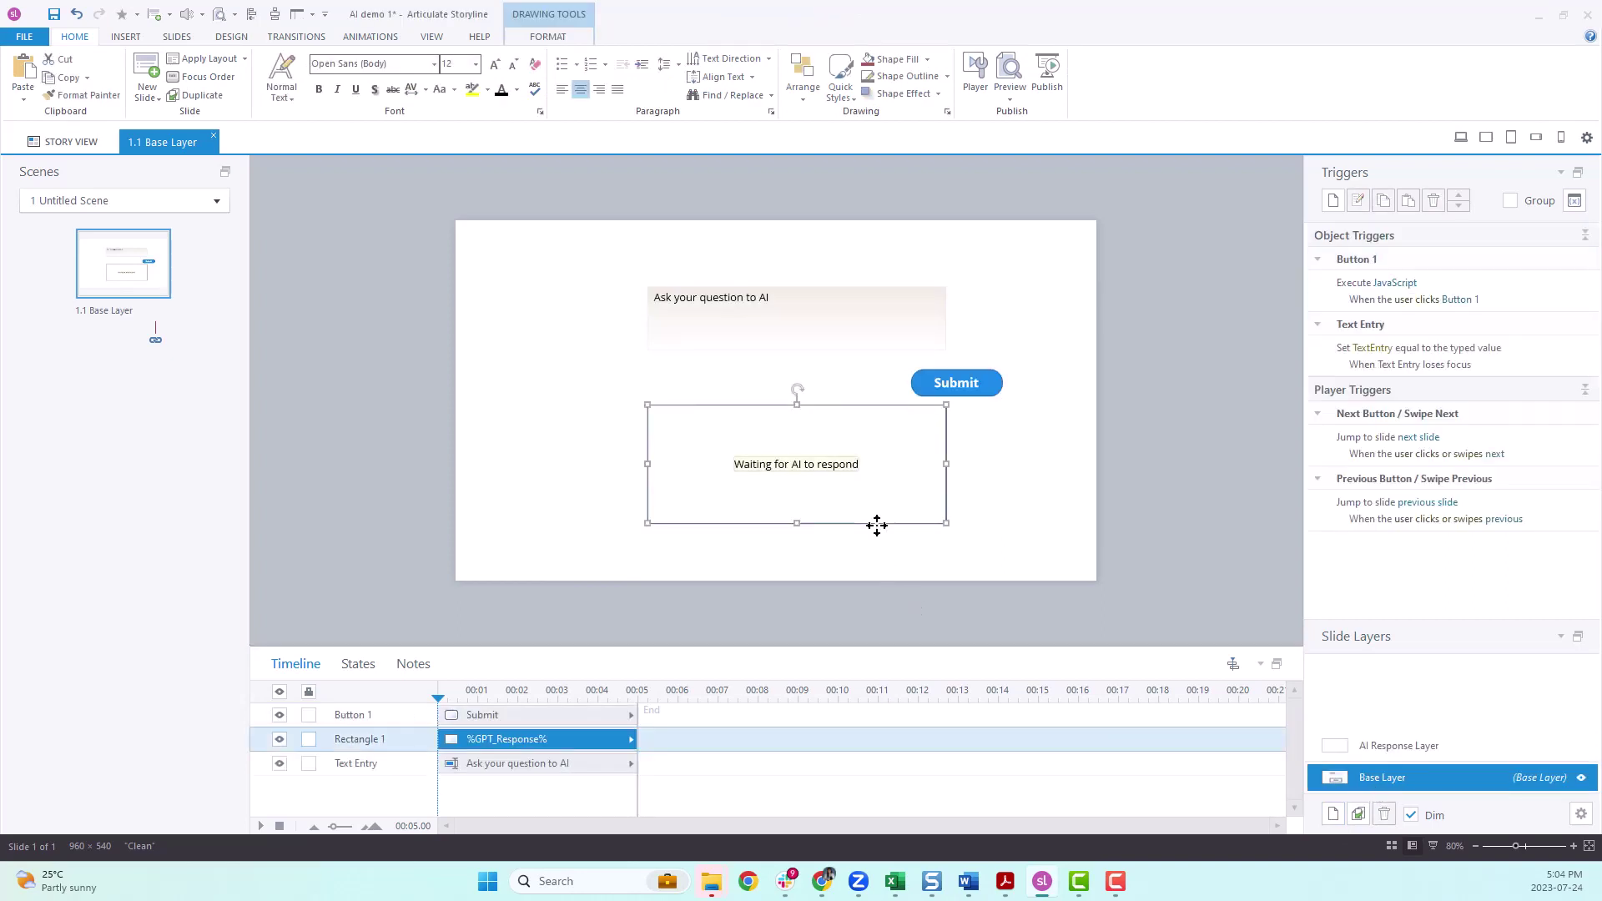
key("ctrl+x")
left_click(1399, 745)
key("ctrl+v")
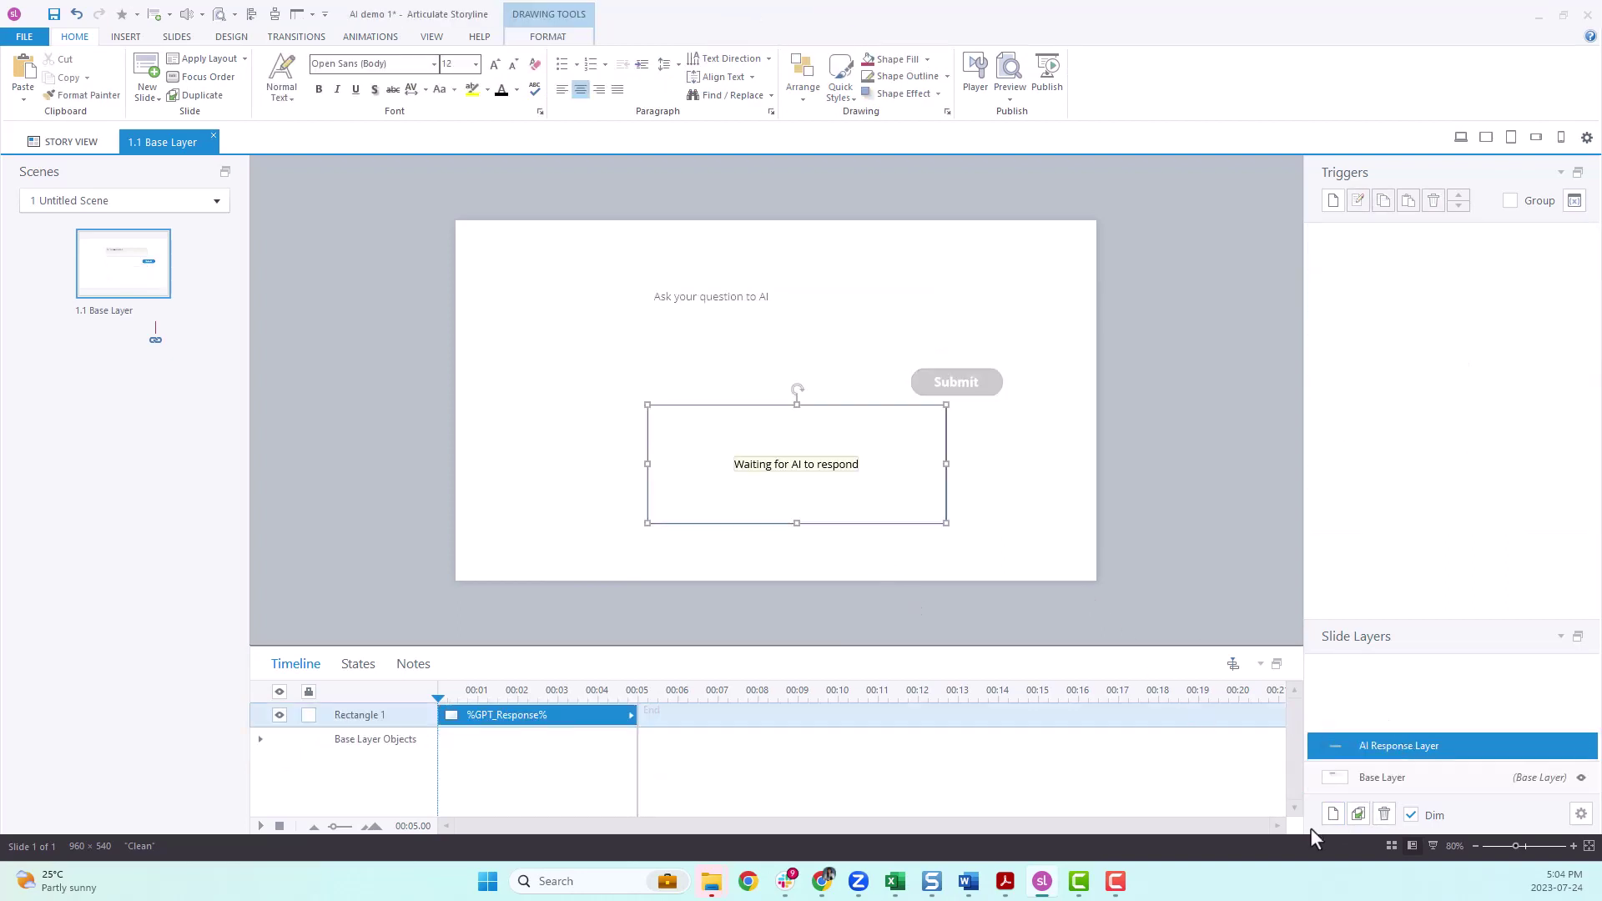
left_click(1396, 783)
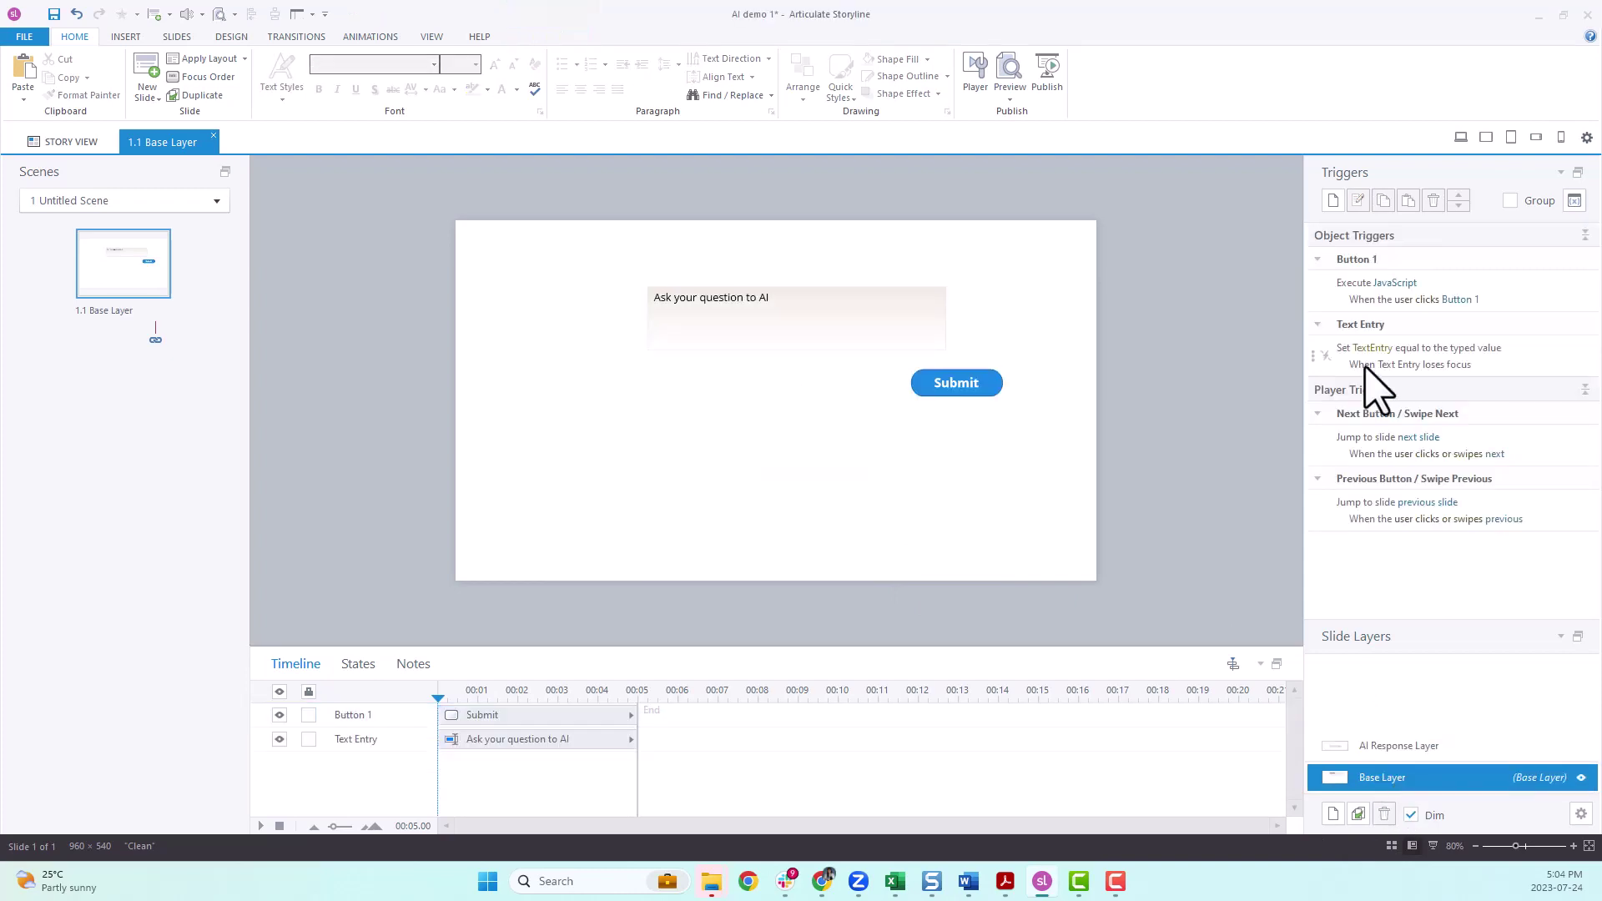
- Add a trigger showing AI Response Layer when Button 1 is clicked, then view the republished course
left_click(1519, 300)
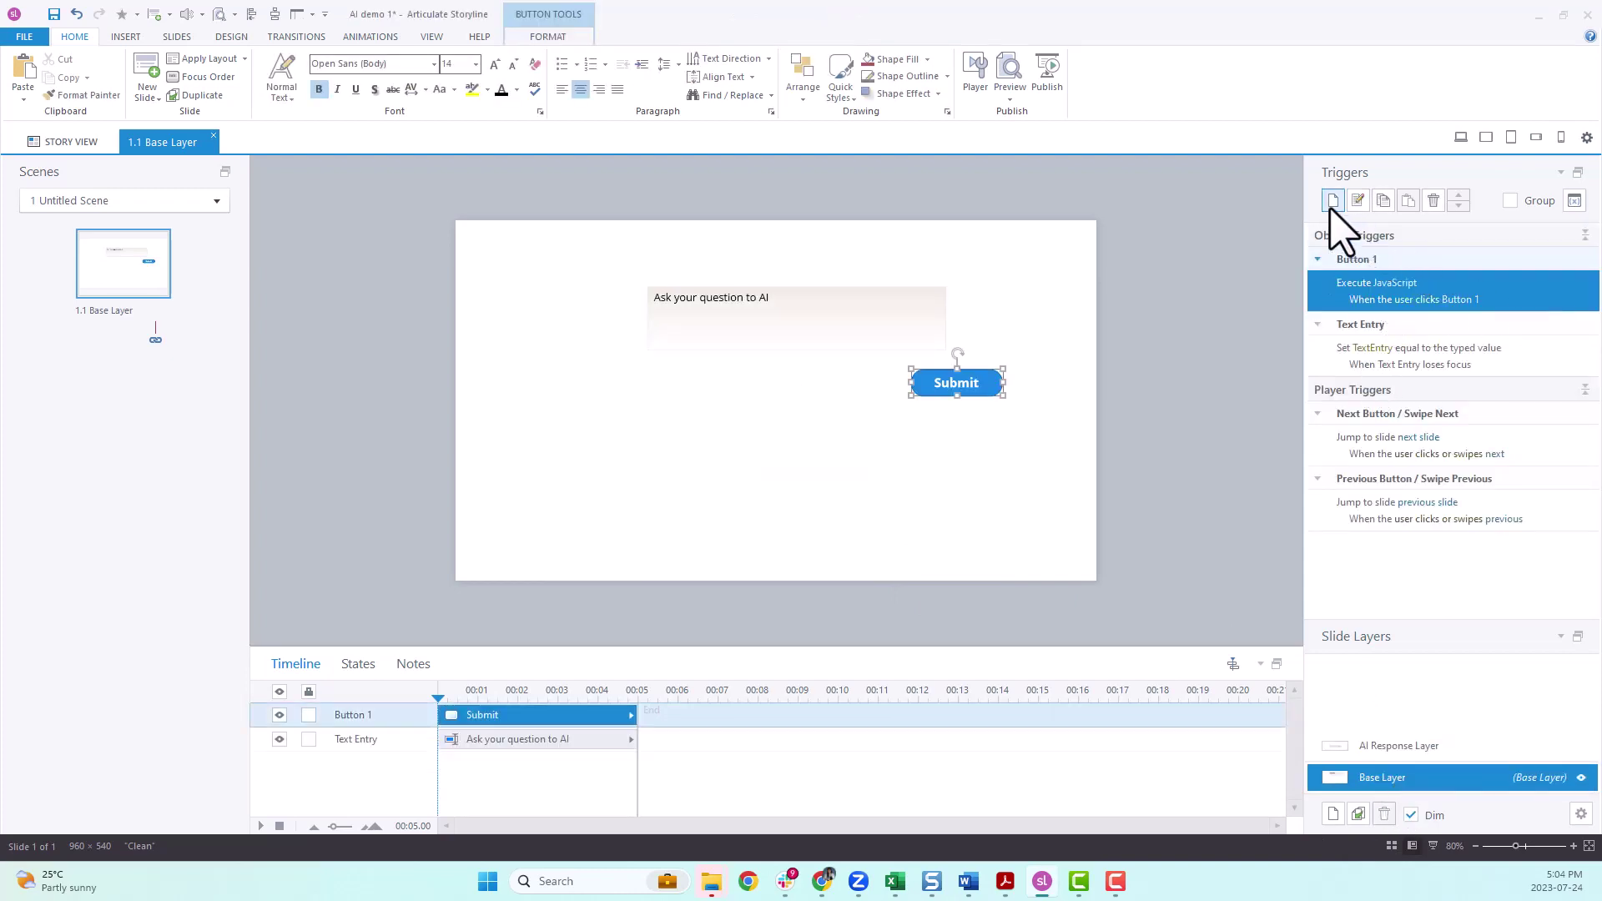
left_click(1358, 200)
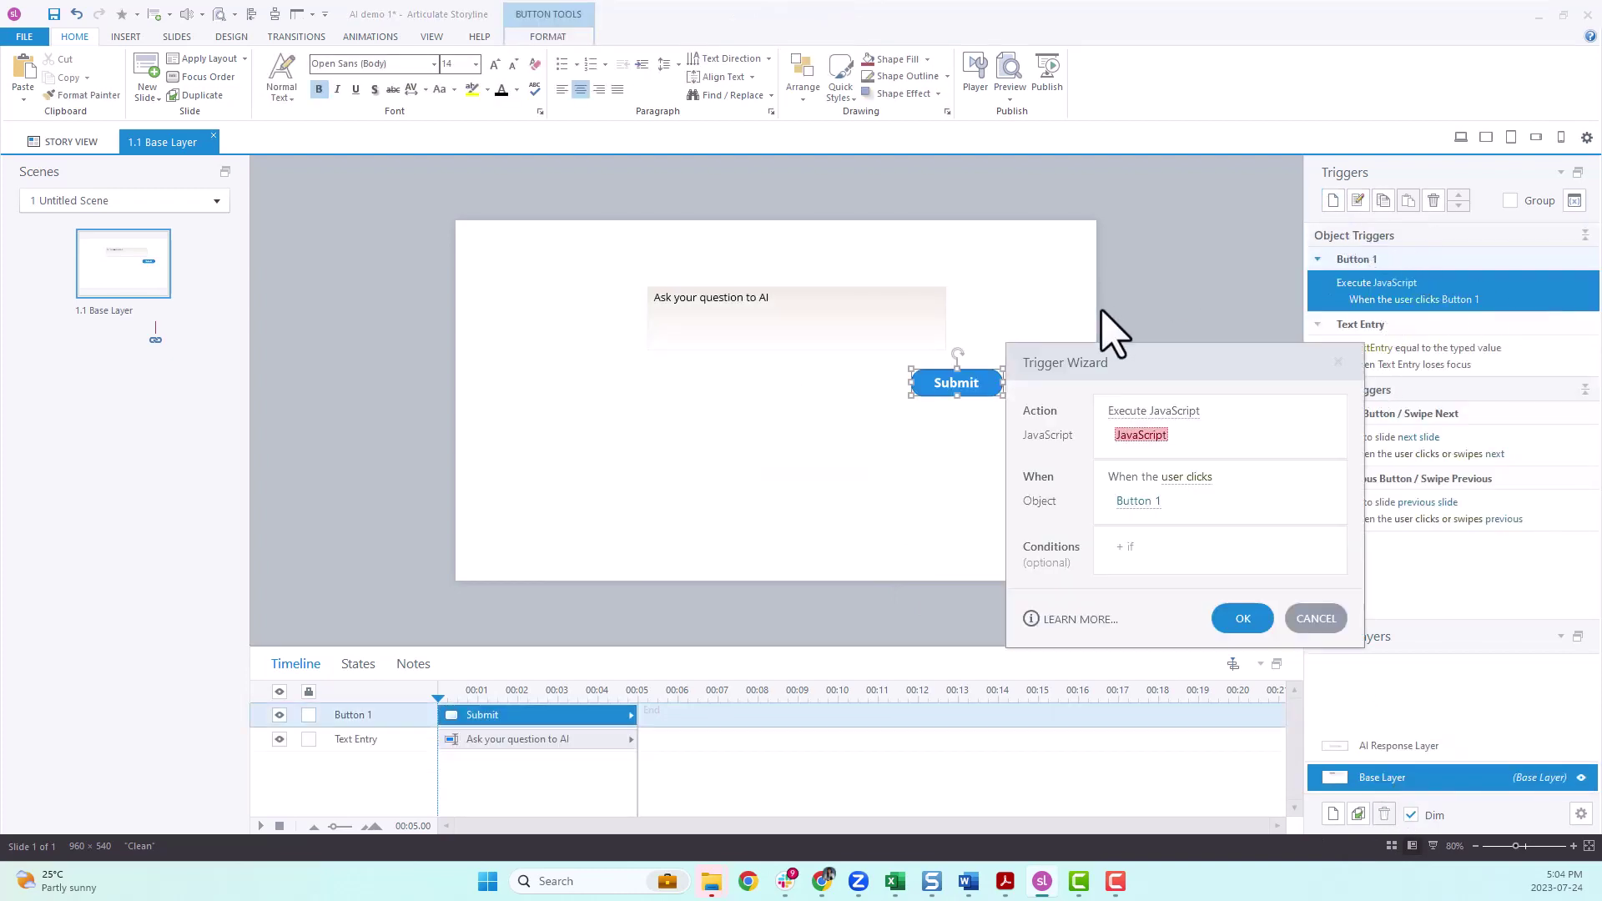
left_click(1148, 412)
scroll(1173, 555, "up", 3)
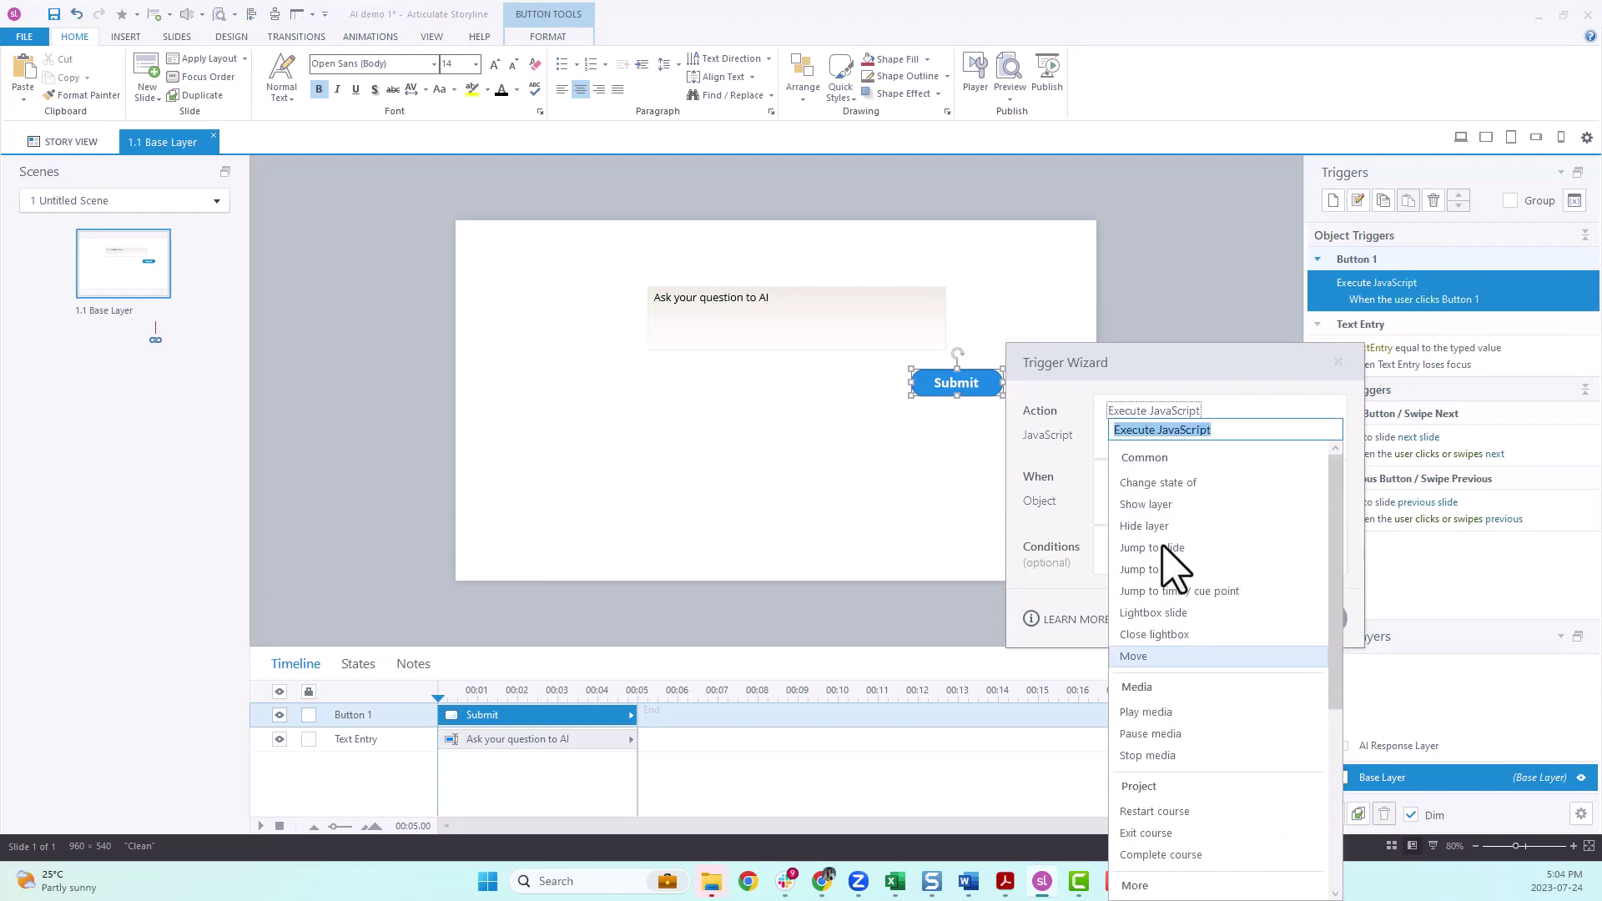
left_click(1164, 504)
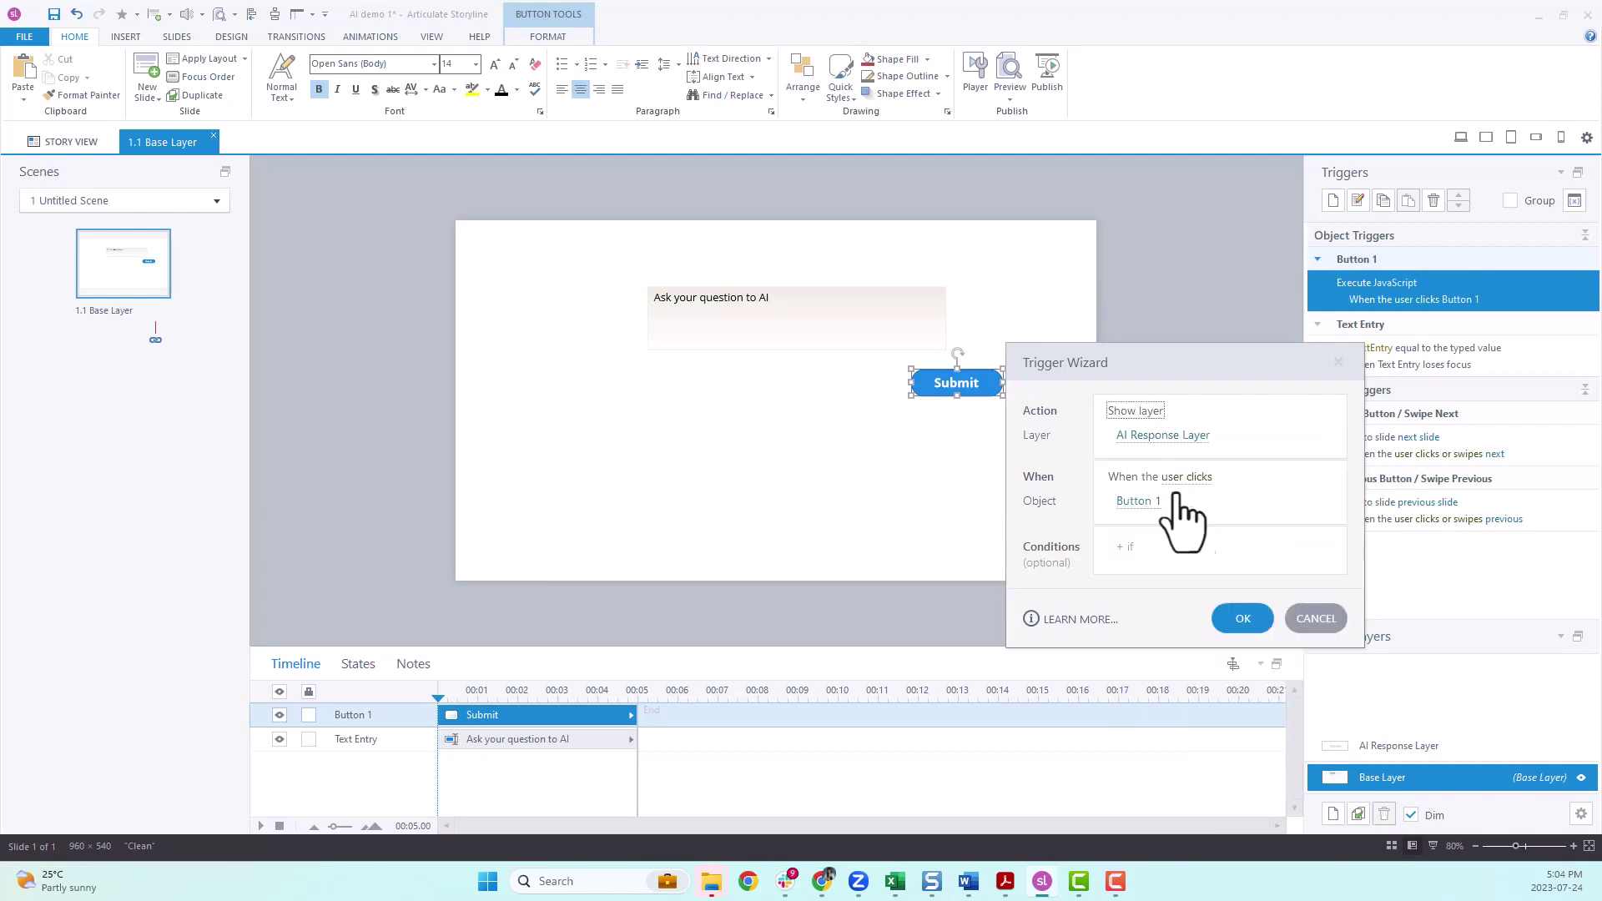
left_click(1235, 618)
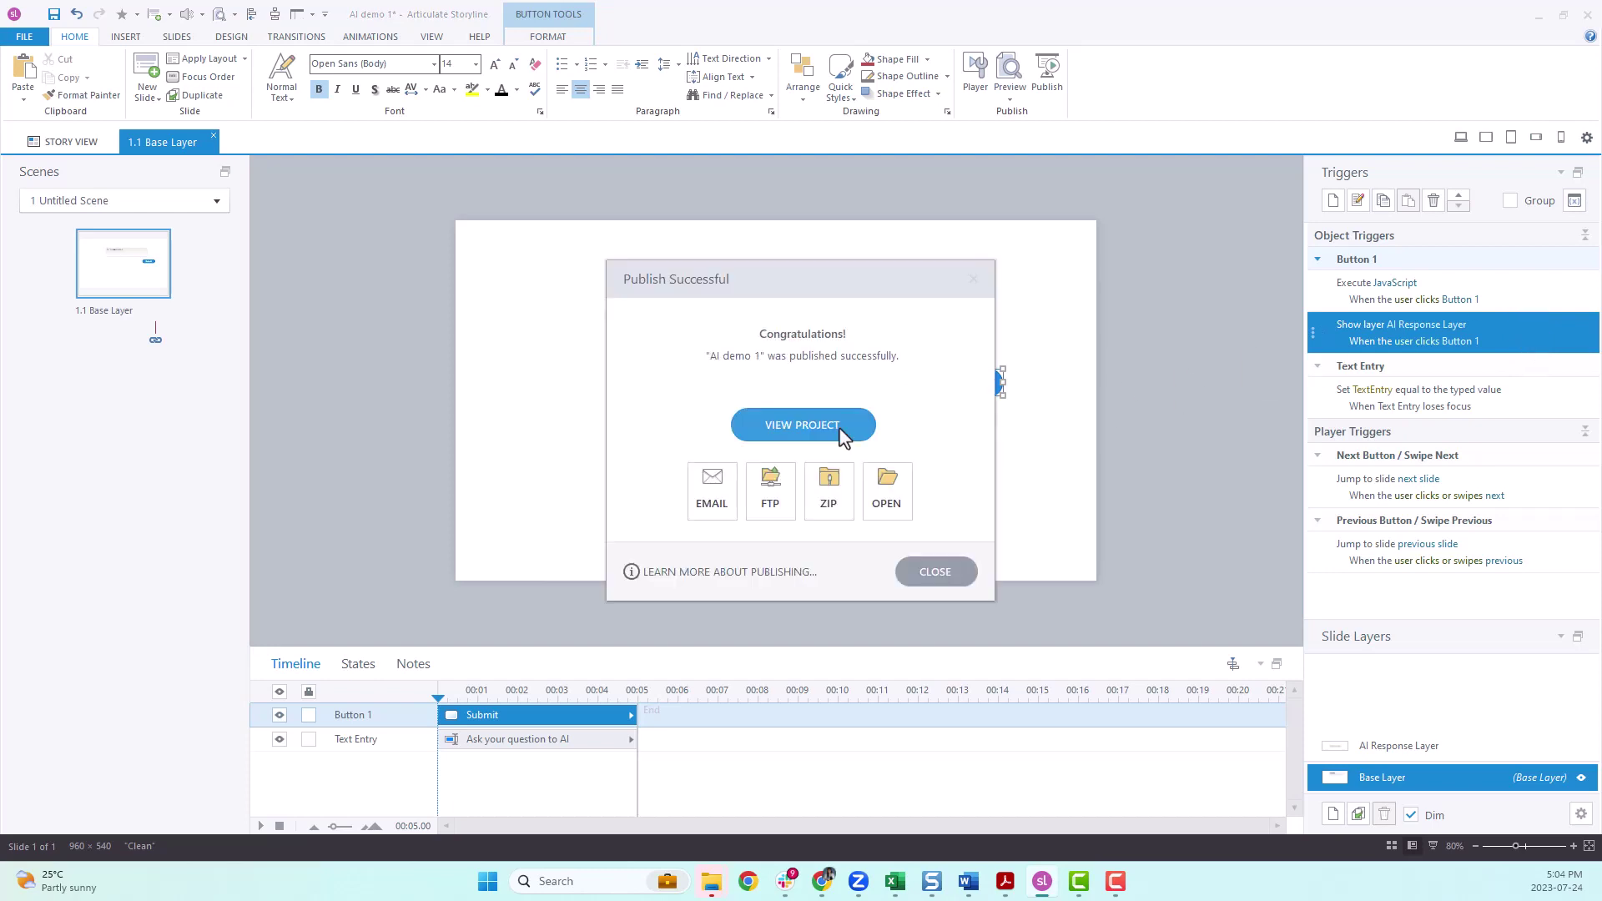
left_click(839, 427)
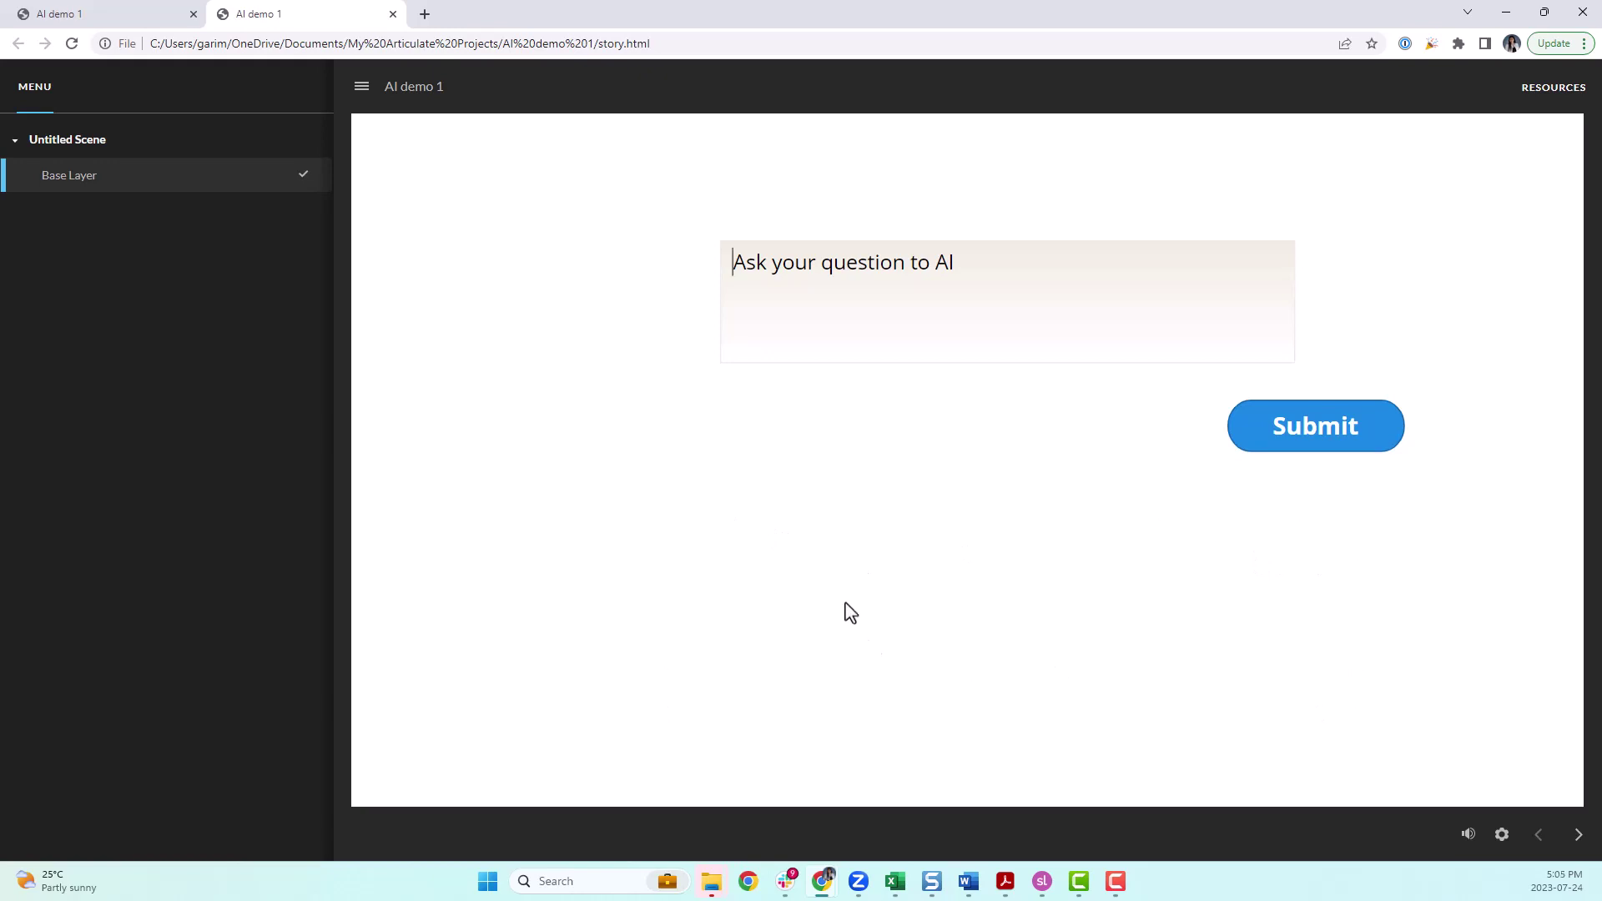
- Enter 'Who was Gandhi?' in the question box and submit it to reveal the response layer
left_click(951, 256)
type("Who was Gandhi?")
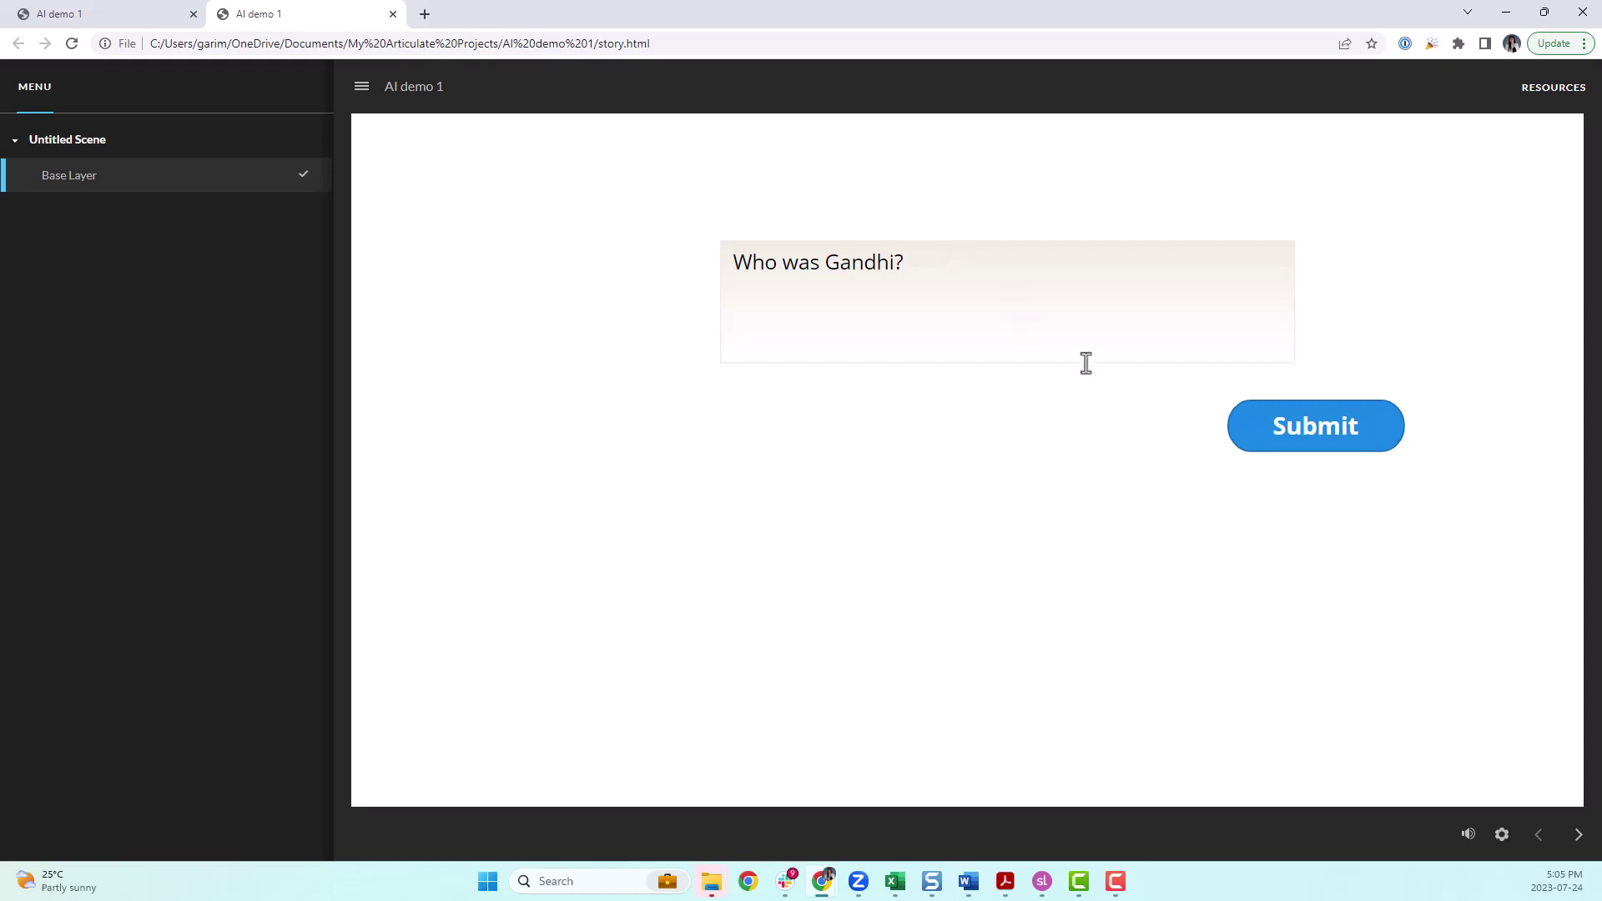
left_click(1289, 428)
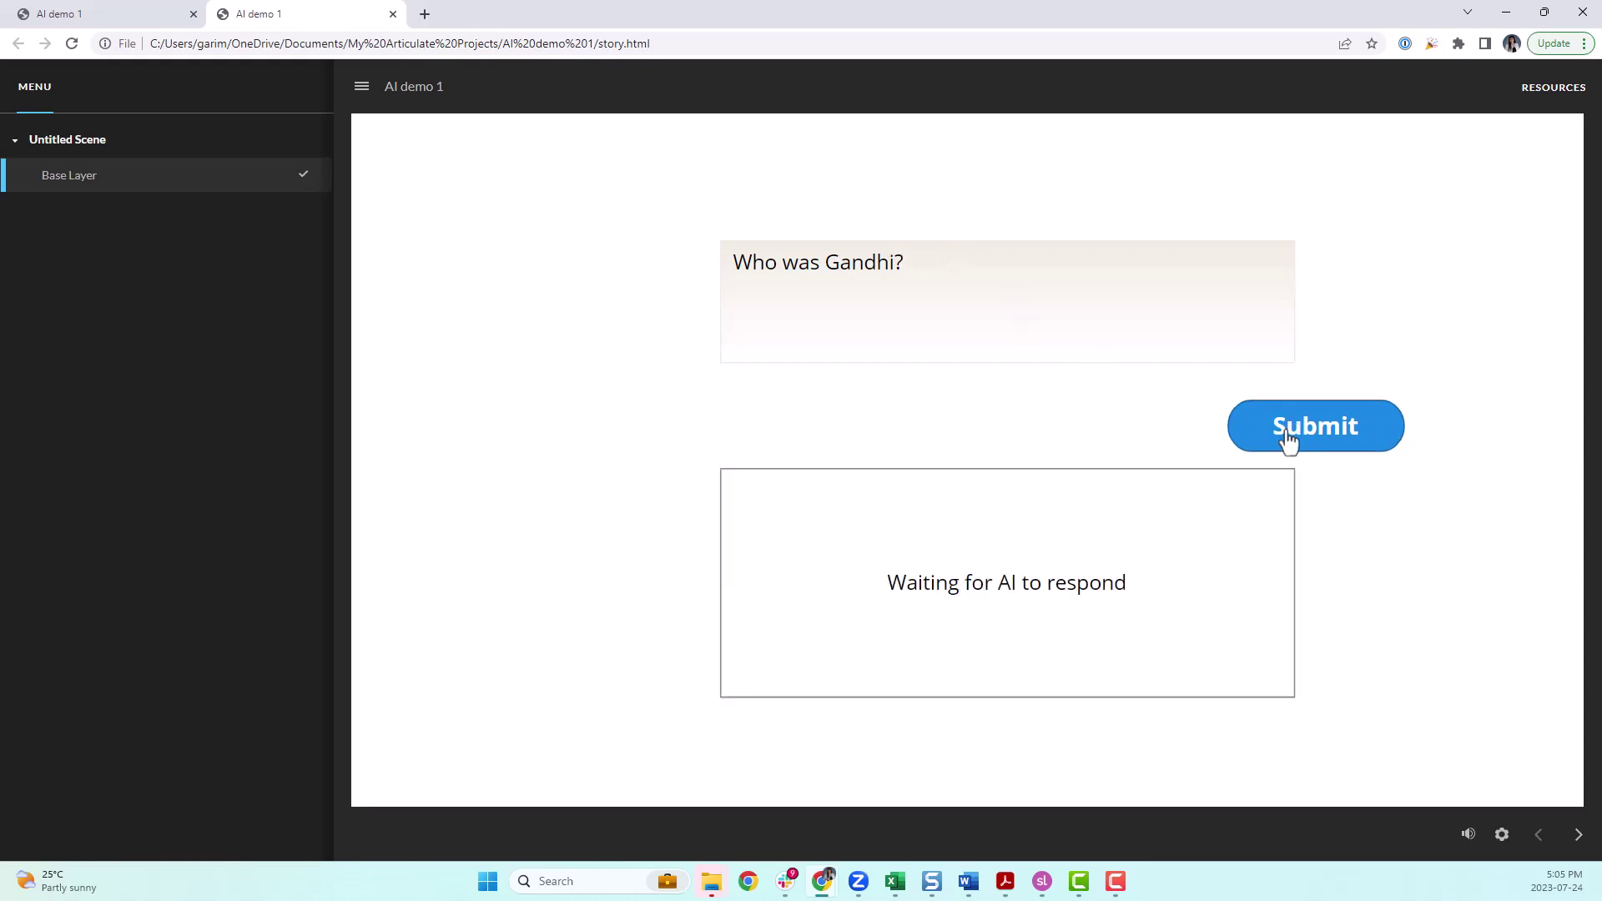